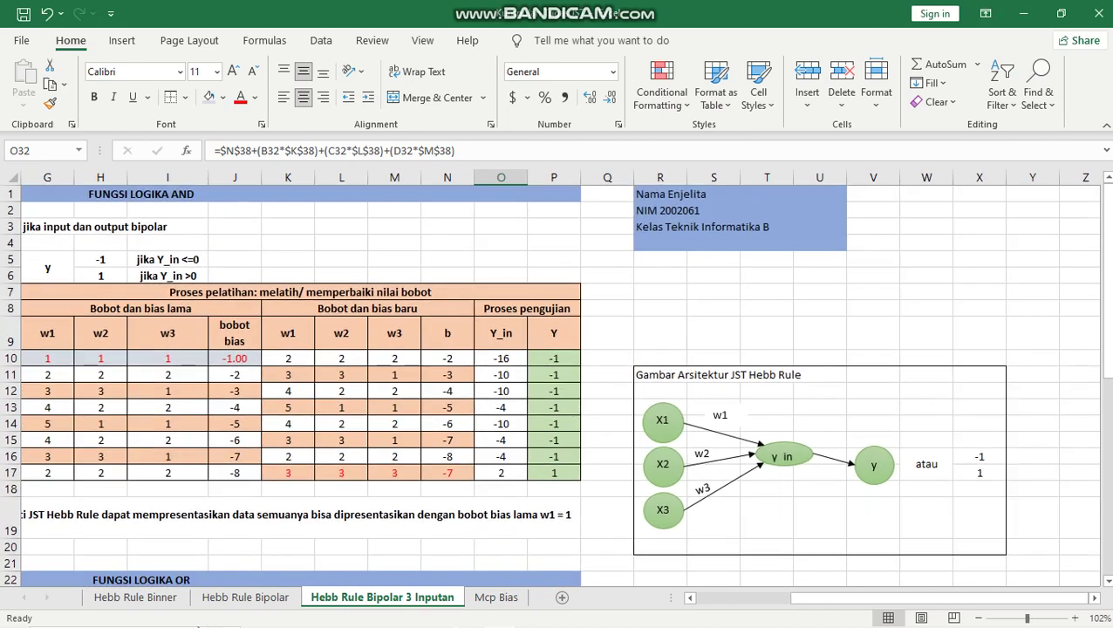
scroll(549, 375, left, 2)
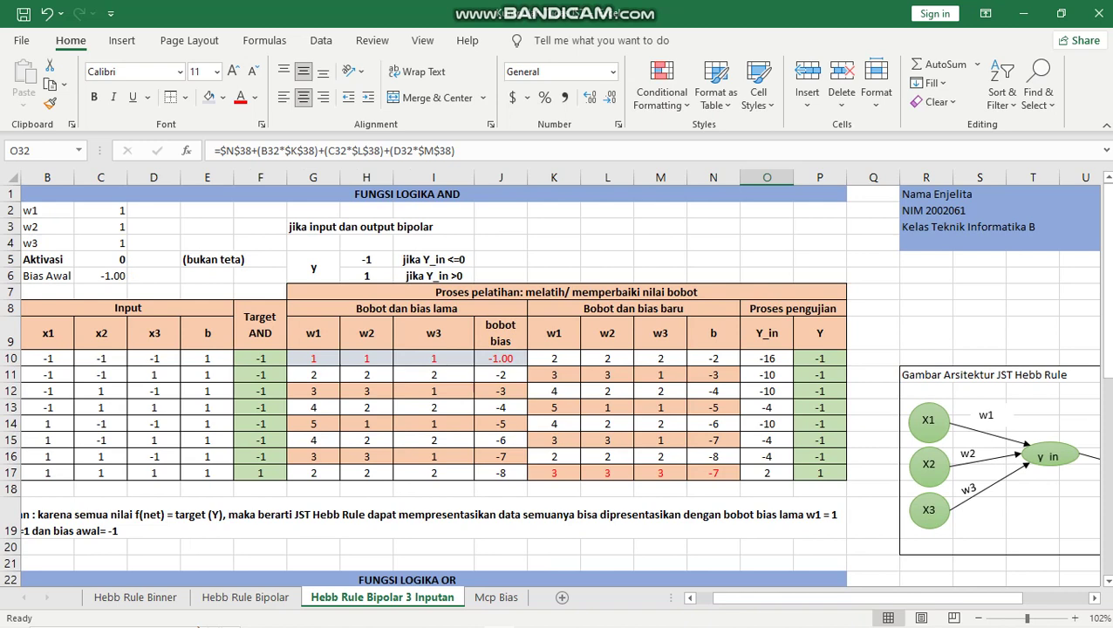
mouse_move(199, 625)
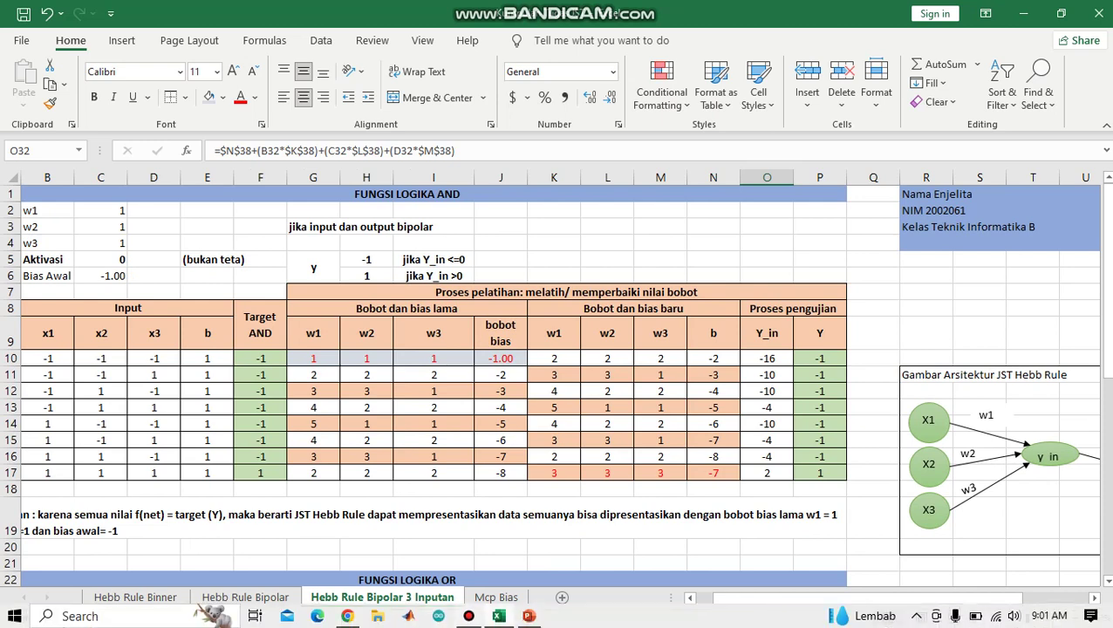
click(468, 615)
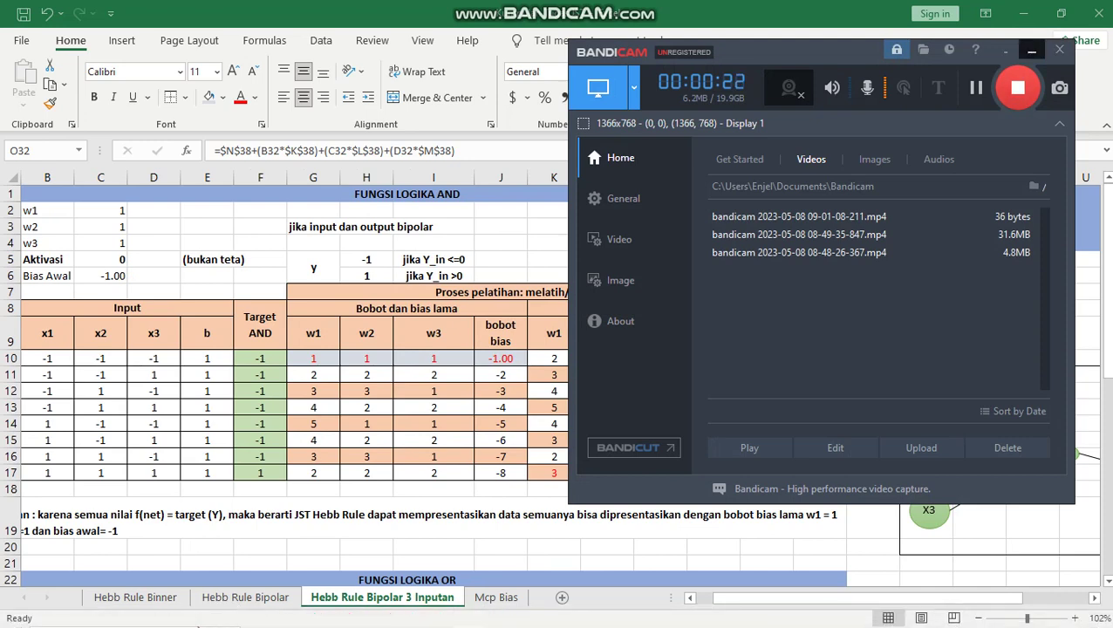
click(1032, 50)
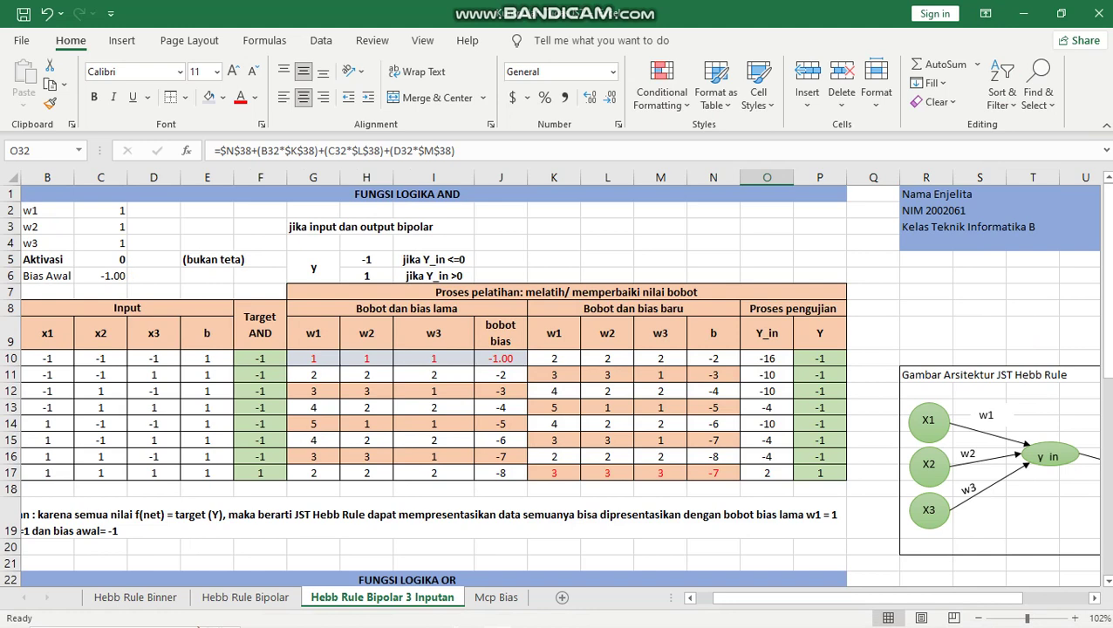
Review the AND table's x1 inputs, the -1 output condition for y, the Target AND column and the Y test column.
scroll(558, 375, left, 1)
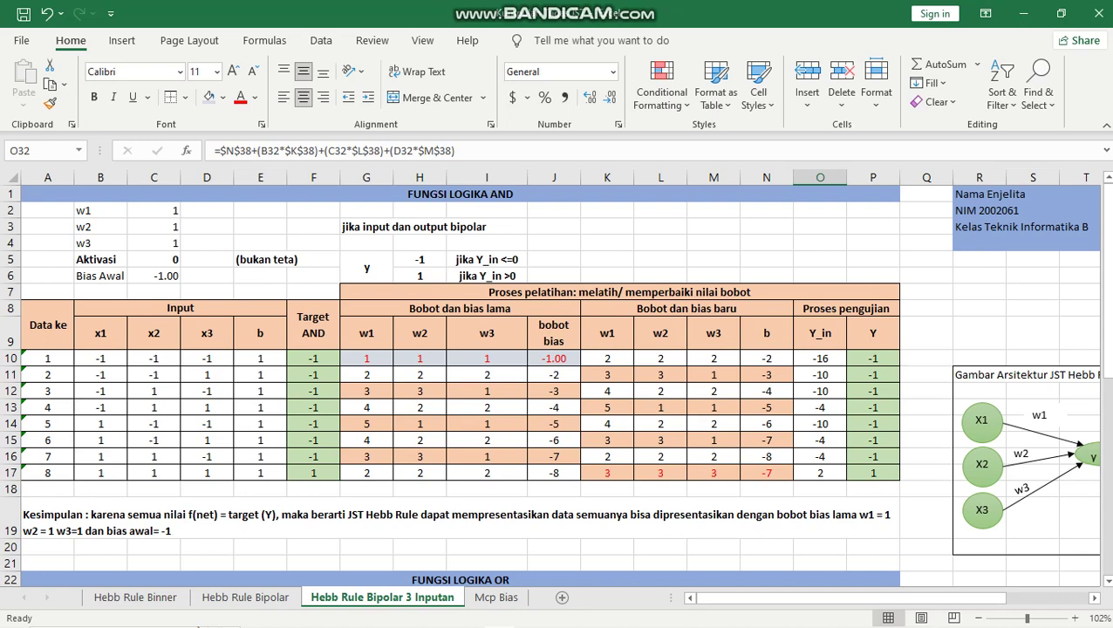
click(101, 358)
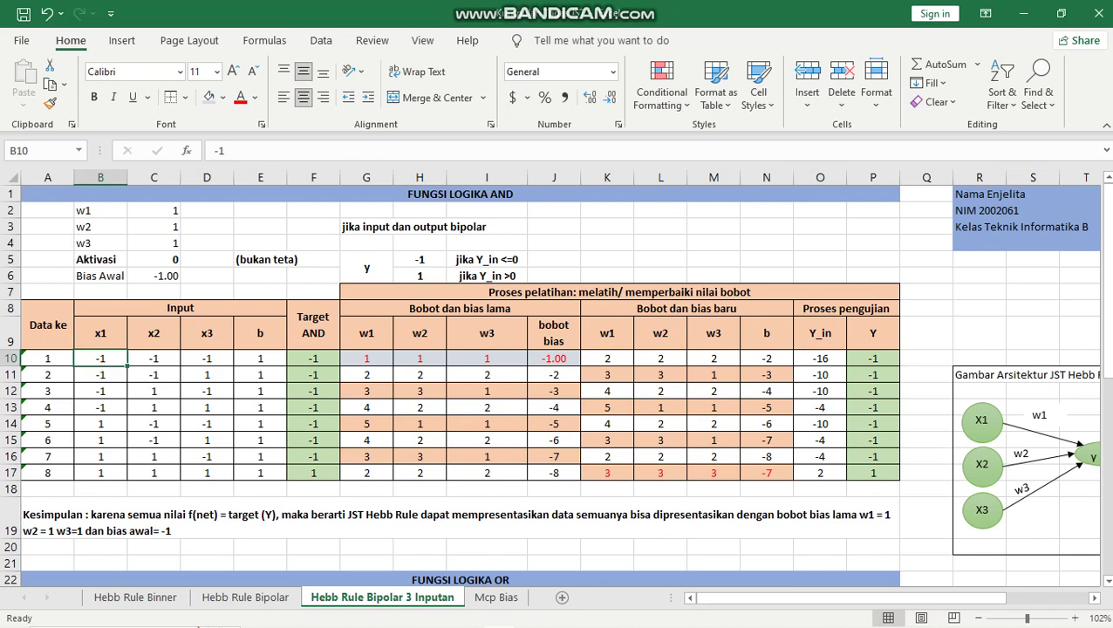
click(100, 441)
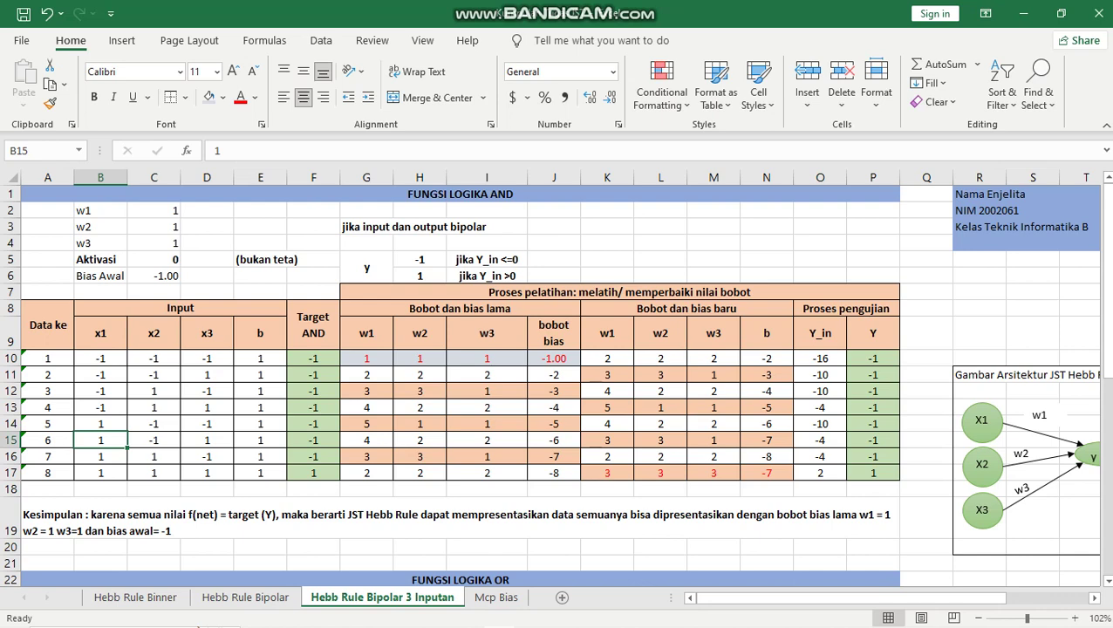
click(420, 260)
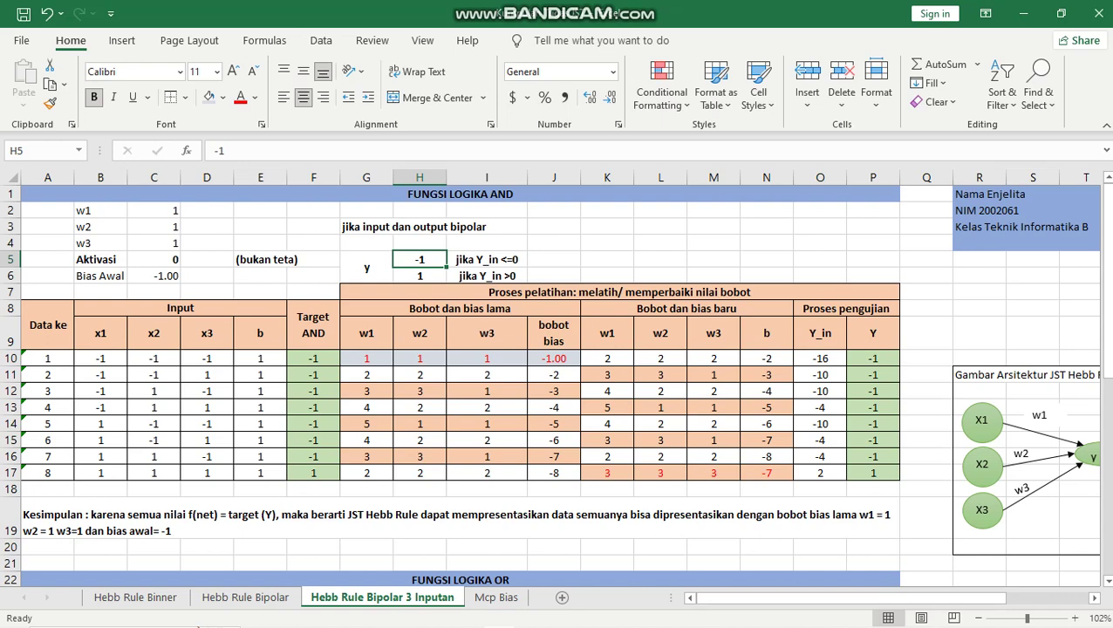
drag(314, 358, 313, 472)
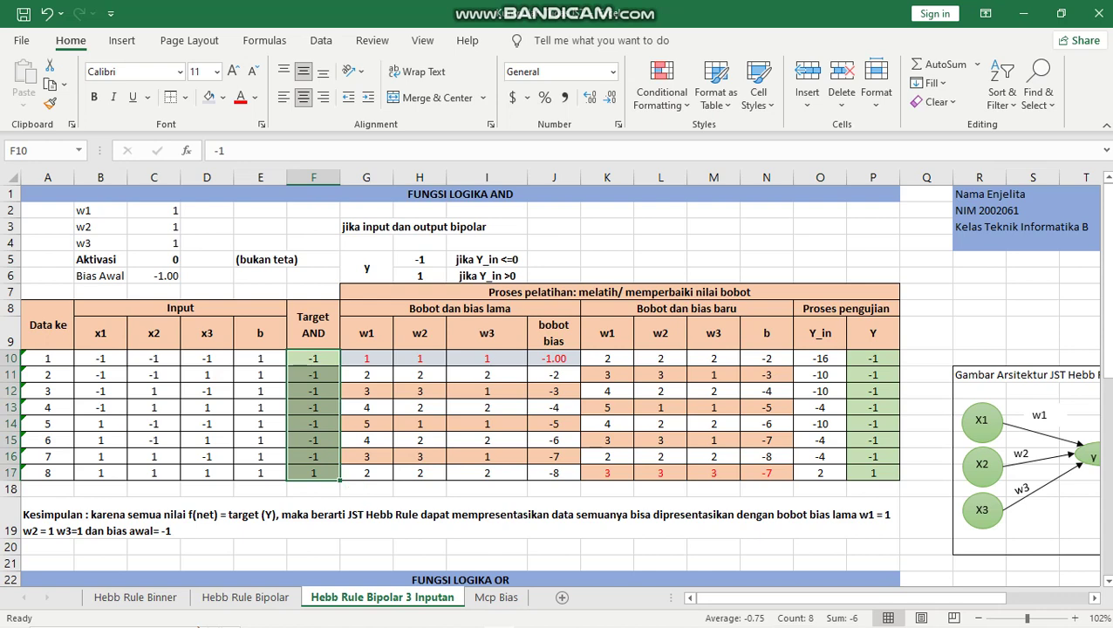
click(873, 358)
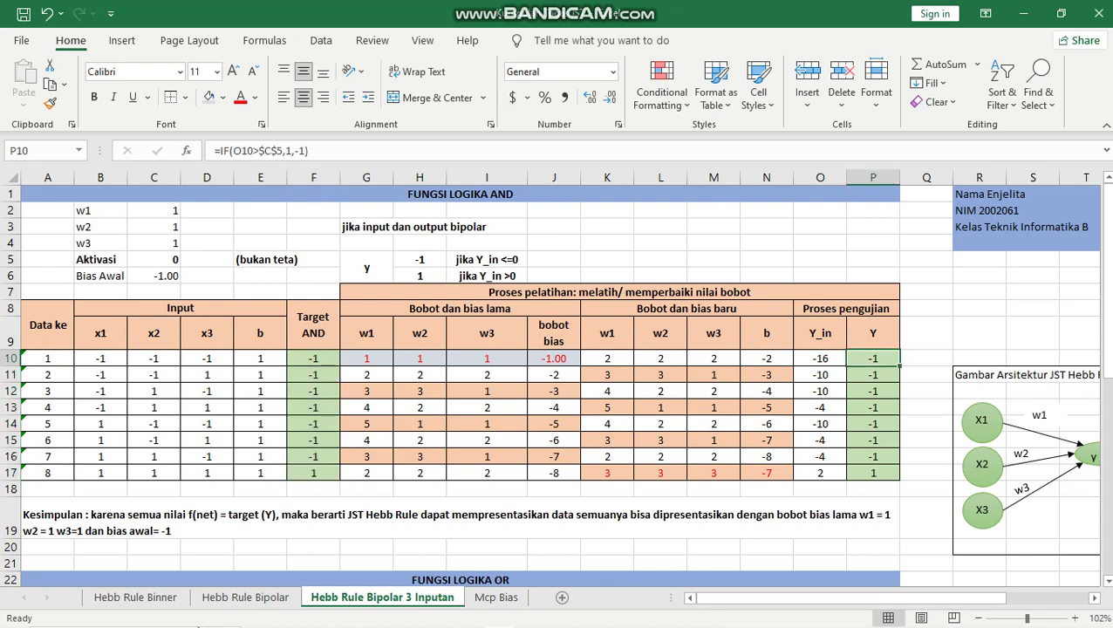
drag(872, 357, 872, 472)
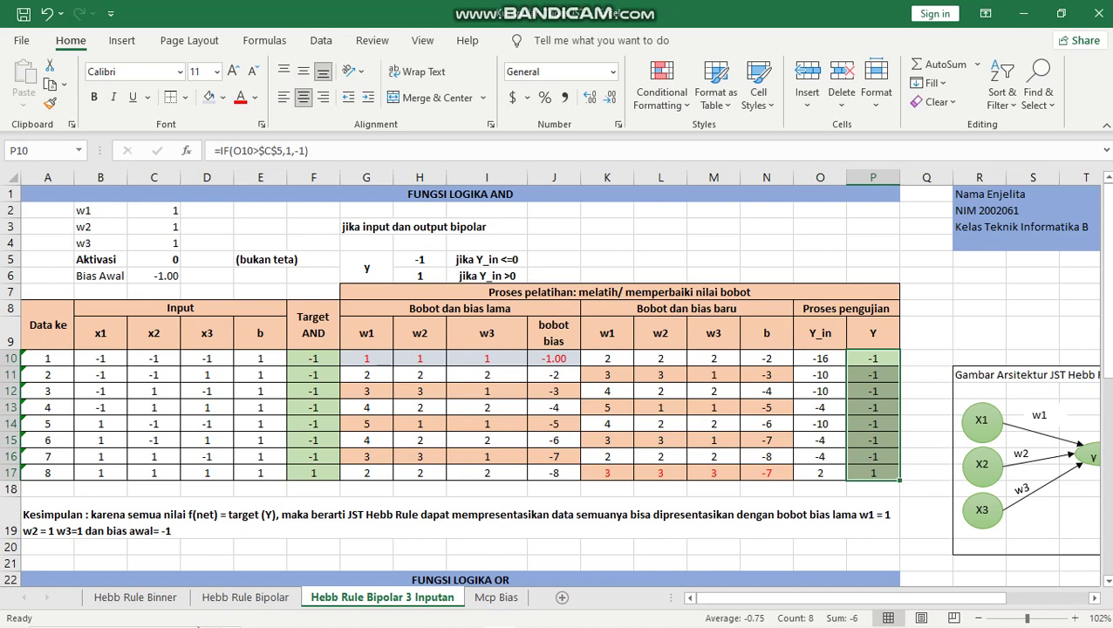
Inspect which initial-value cells the old w1 and old bias formulas reference in the AND table's first data row.
click(366, 359)
key(F2)
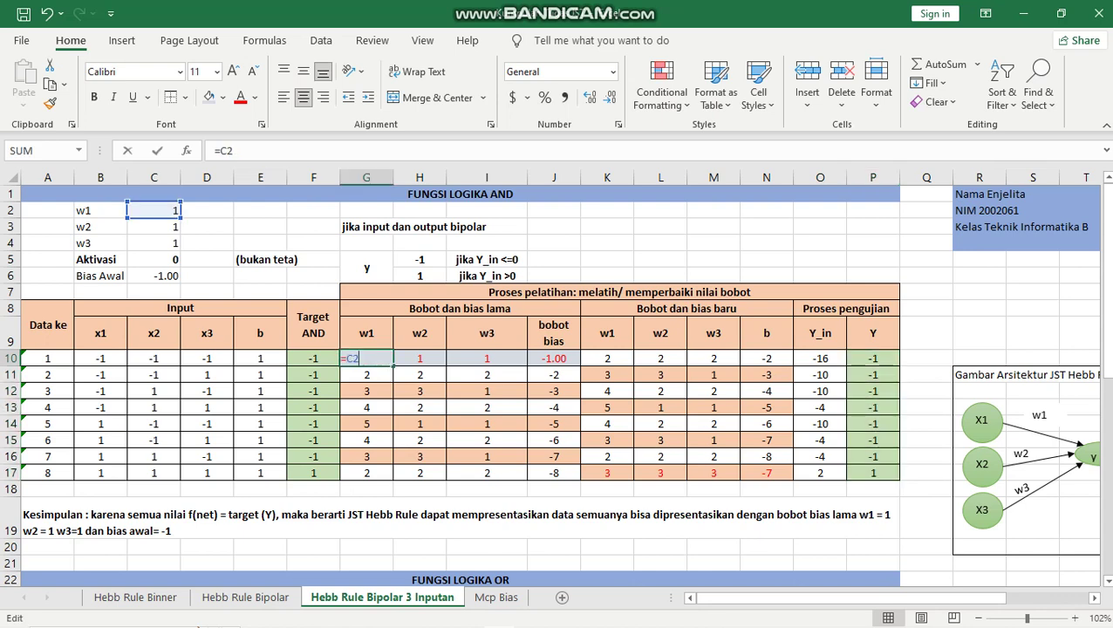
key(Return)
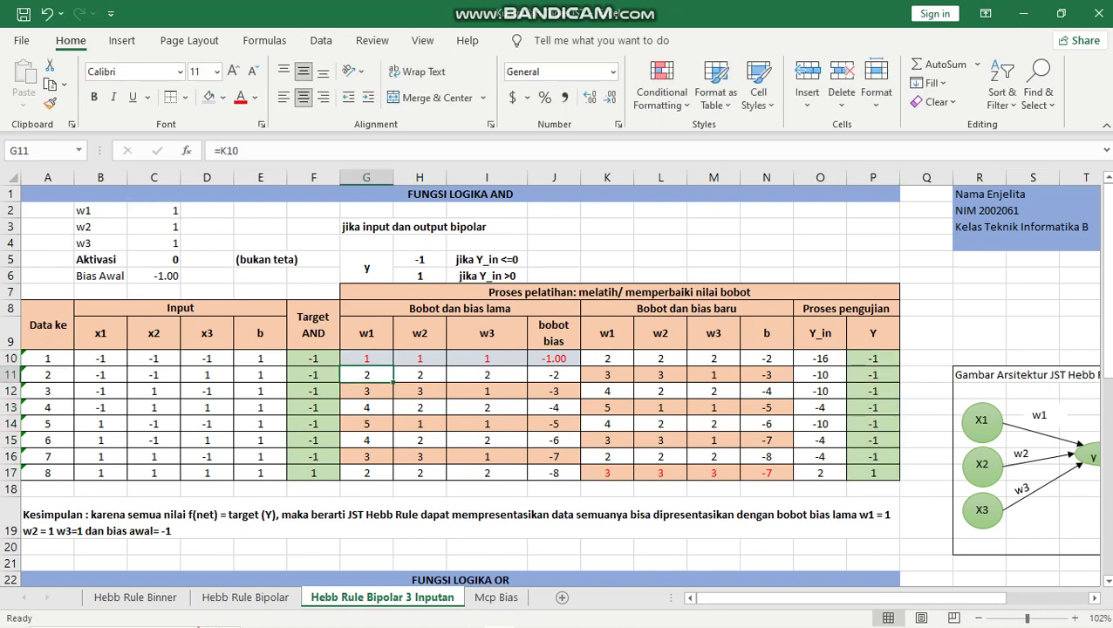
click(554, 359)
key(F2)
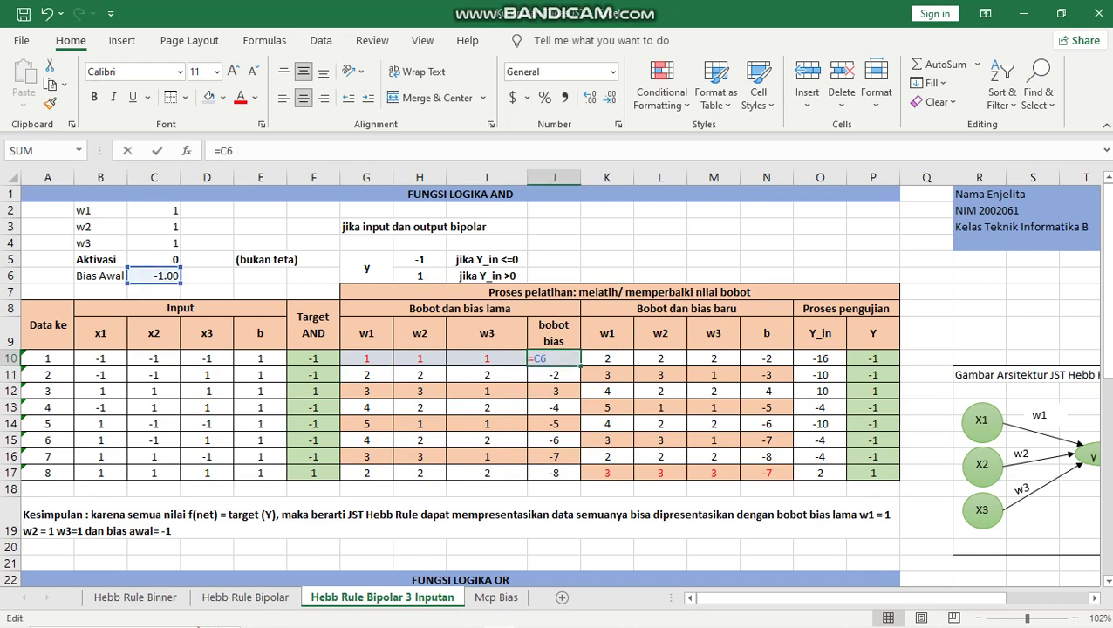
key(Return)
Examine the new w1 formula in K10 and its references to the old weight, x1 input and AND target.
click(607, 358)
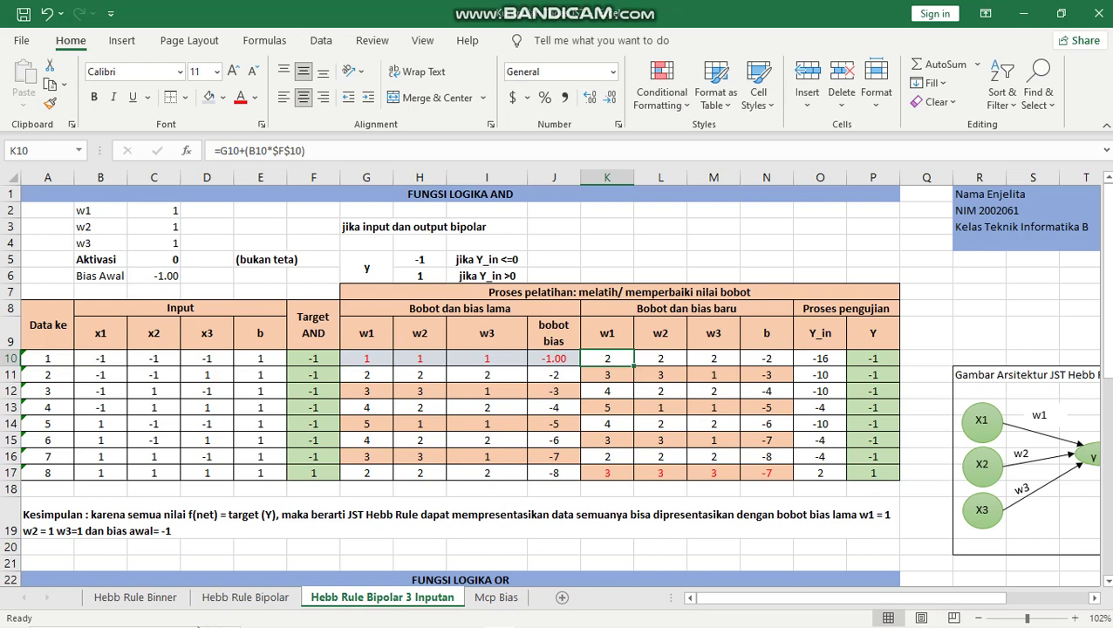
key(F2)
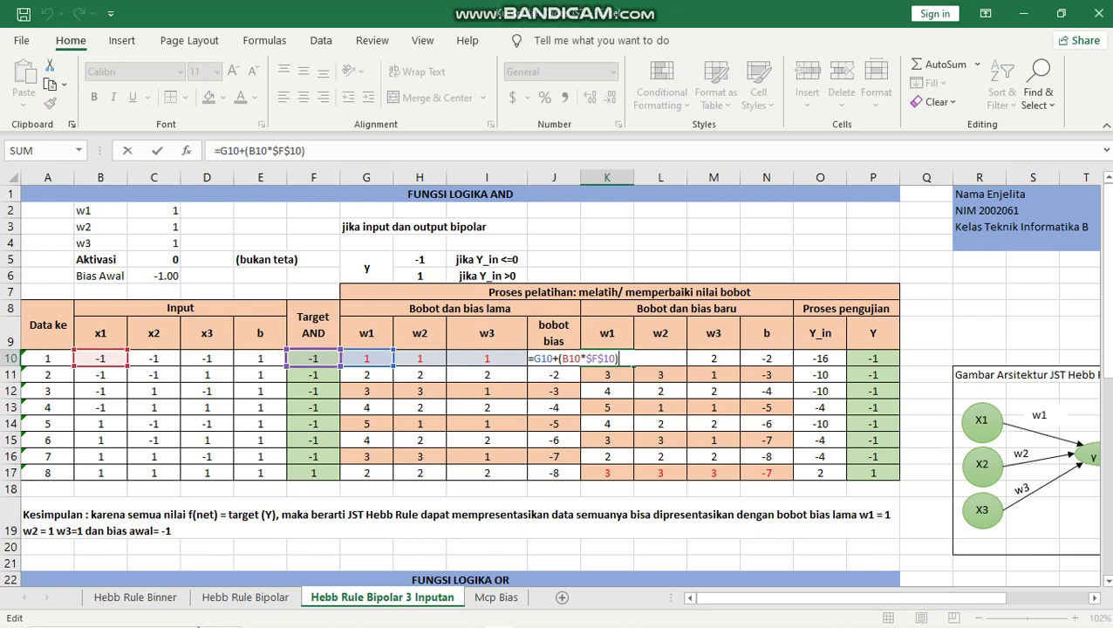
key(Return)
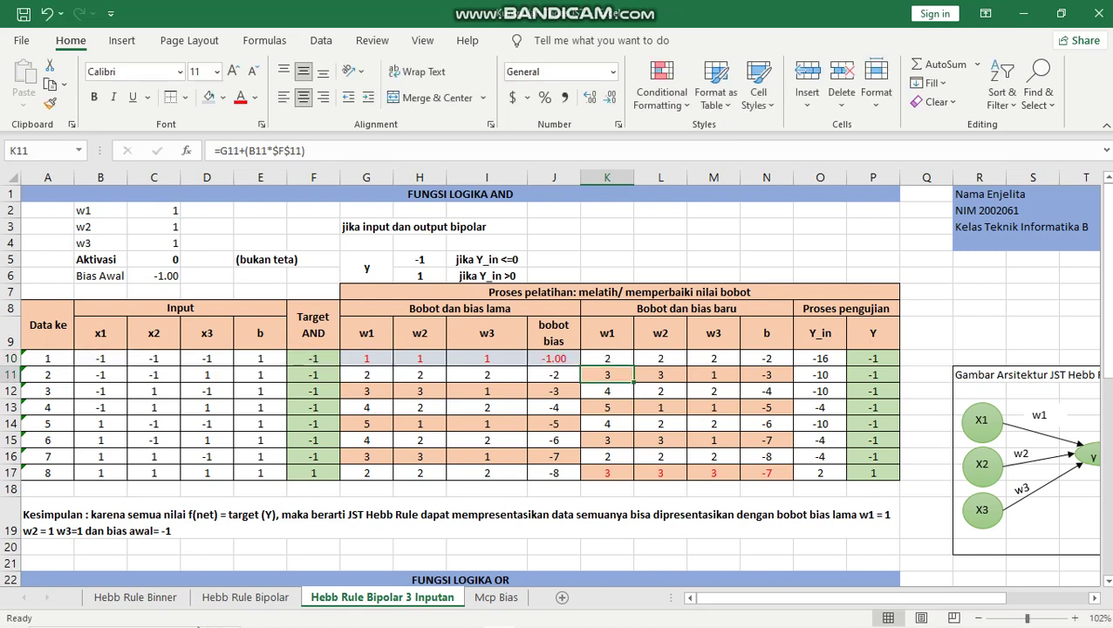
click(607, 358)
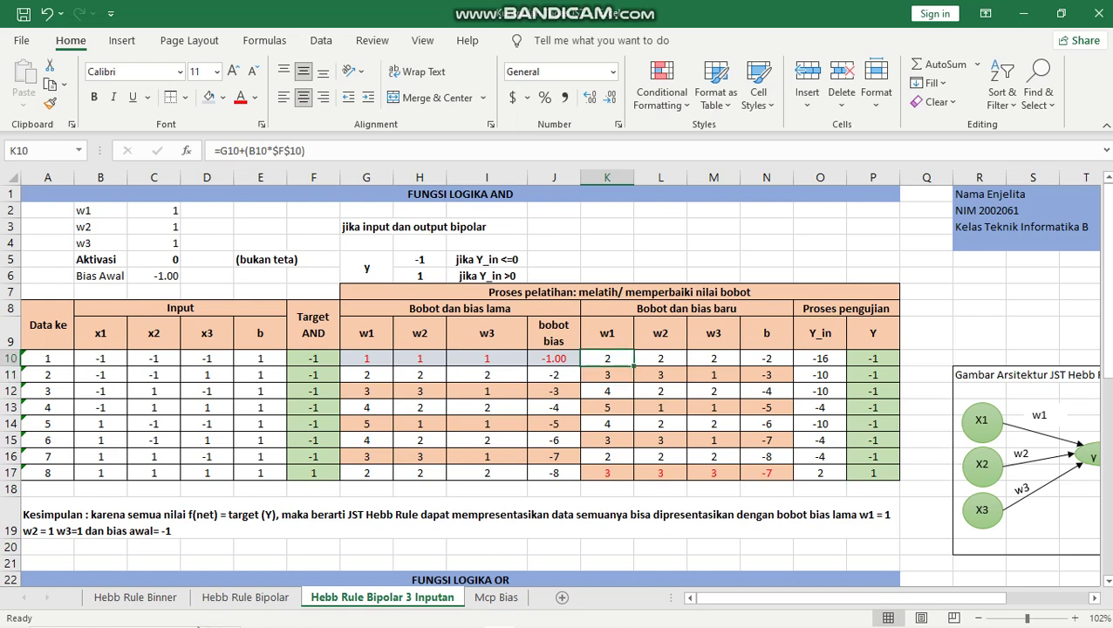
key(F2)
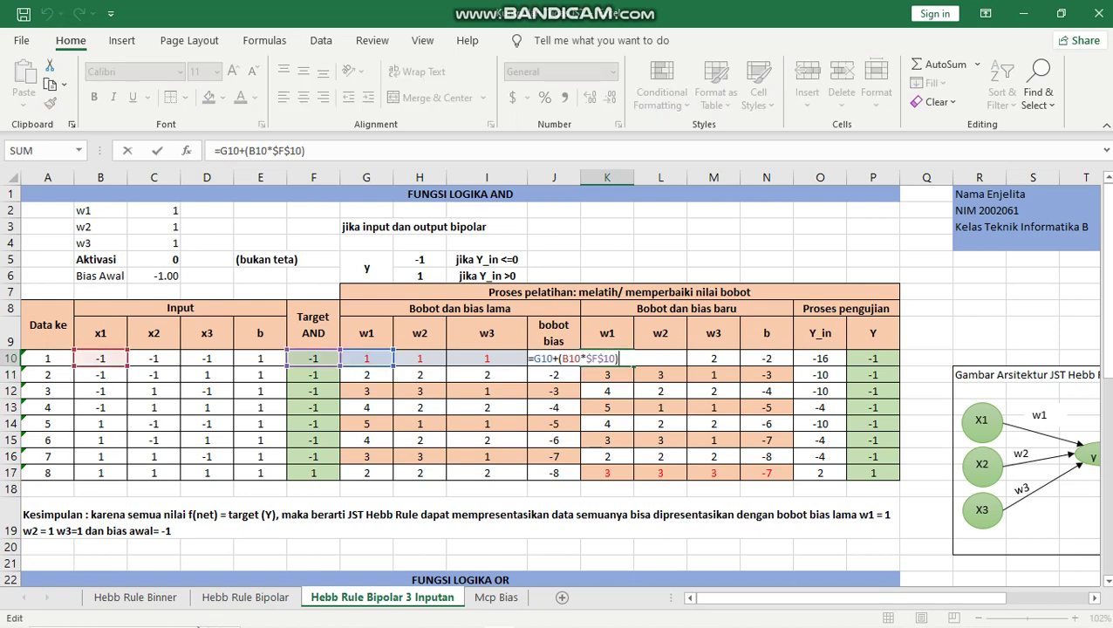
key(Left)
key(Left)
key(Left)
key(Return)
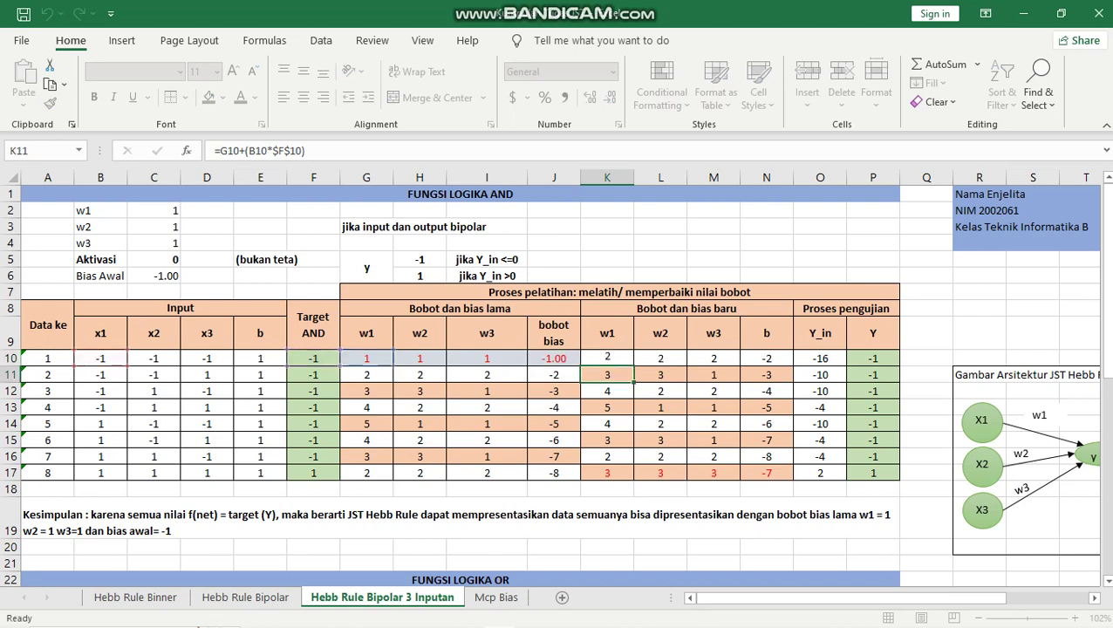
Fill the new w1 formula from K10 across to N10, then review the new weights and bias in K10:N10.
key(Up)
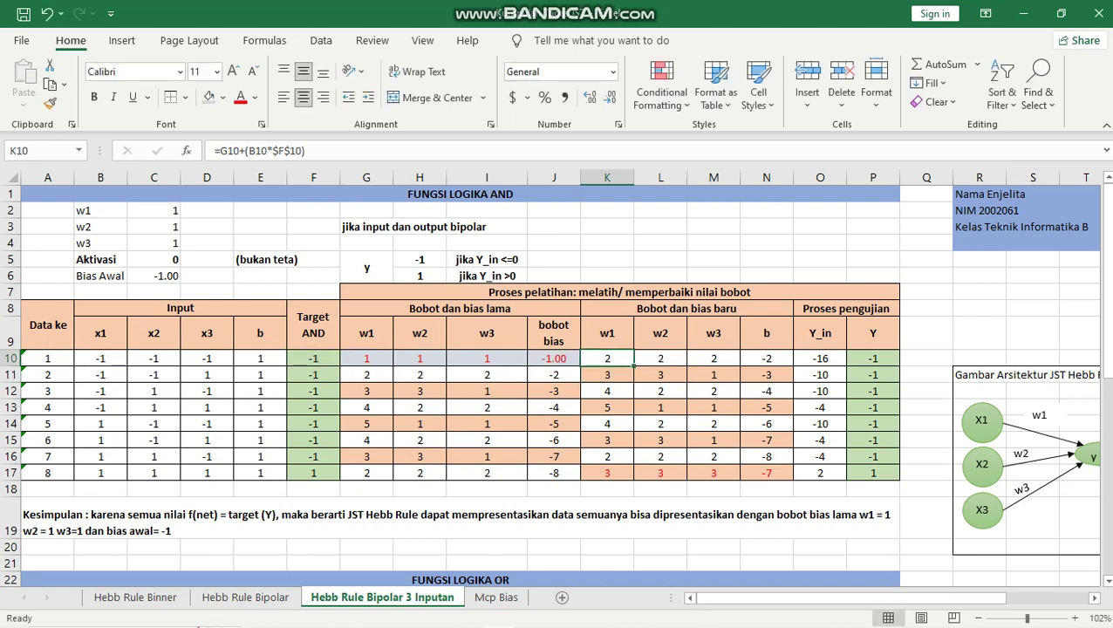
drag(634, 367, 778, 363)
click(767, 358)
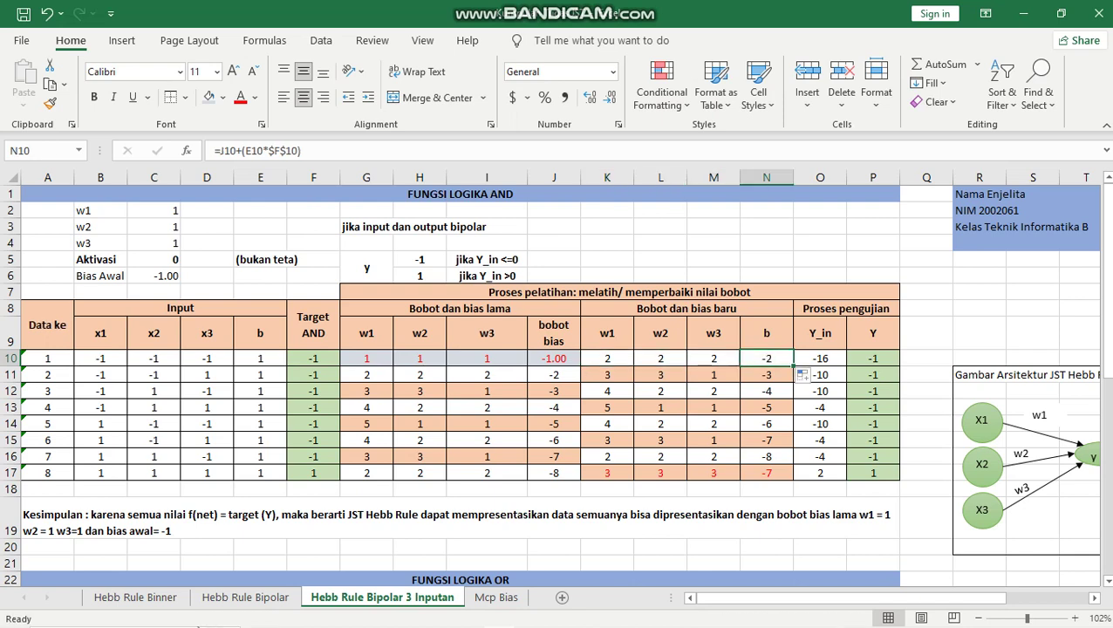
drag(607, 358, 767, 359)
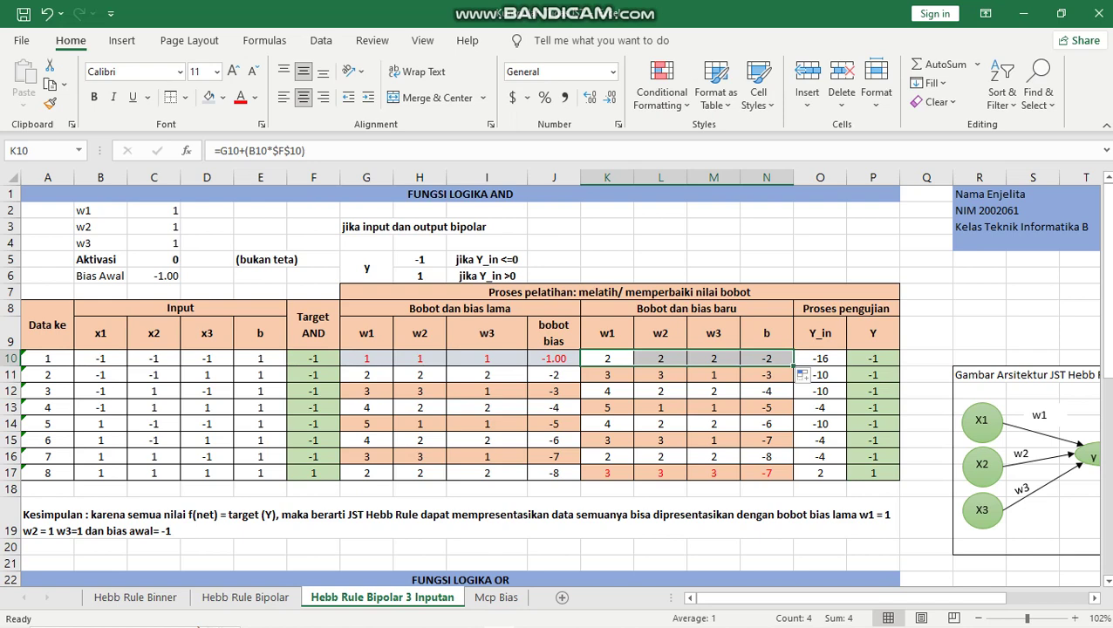
Inspect the old w1, w2, w3 and bias formulas in G11:J11 for their references to the preceding row's new values.
click(366, 375)
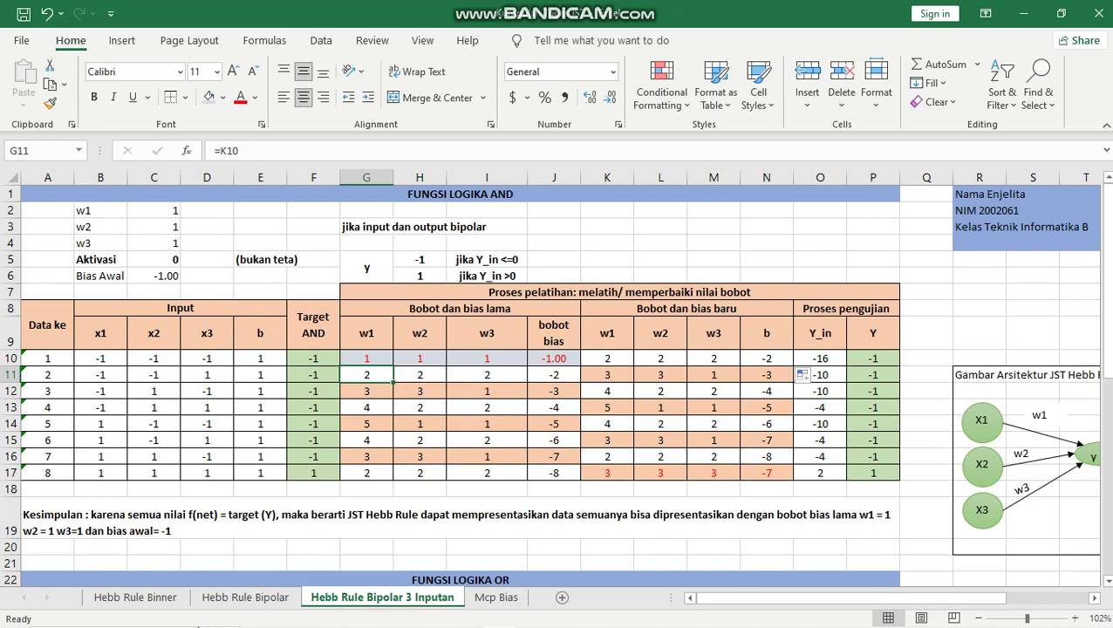
key(F2)
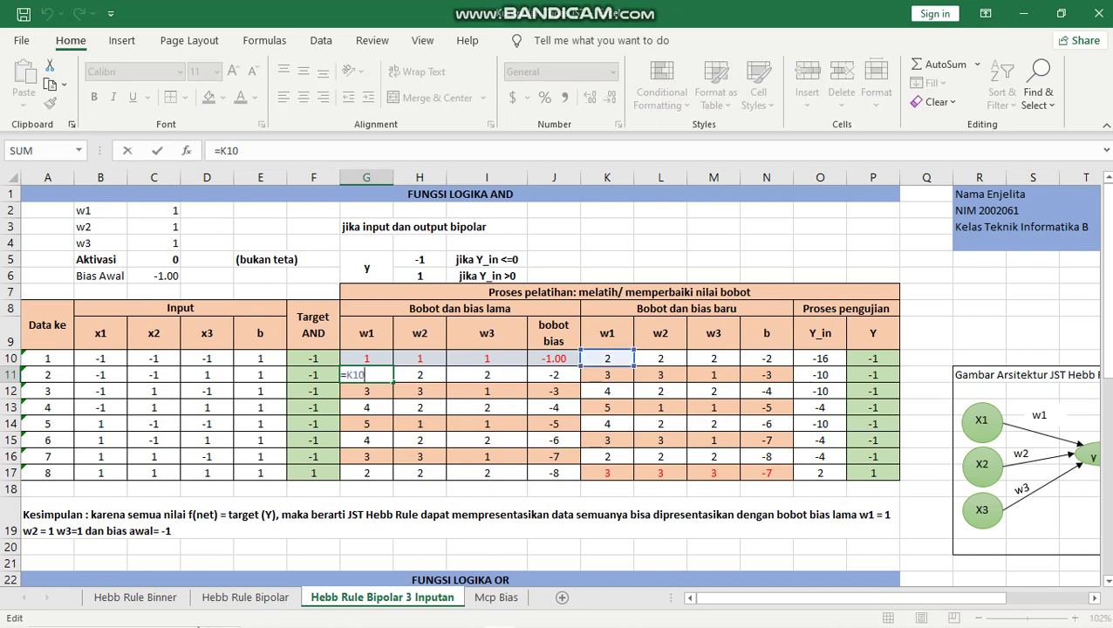
key(Return)
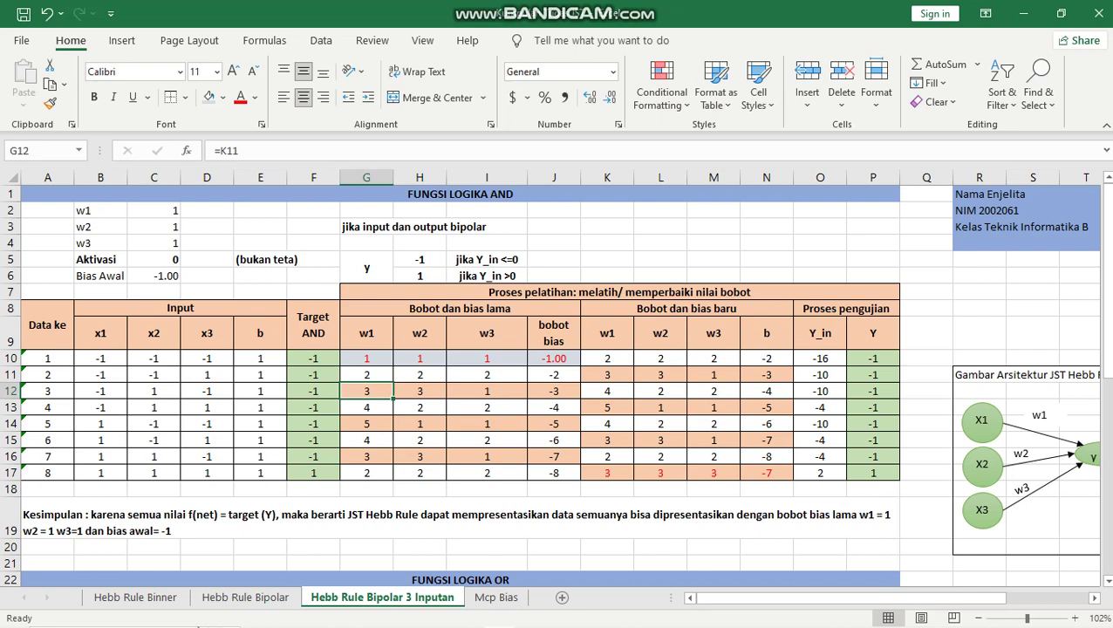
double_click(420, 375)
key(Return)
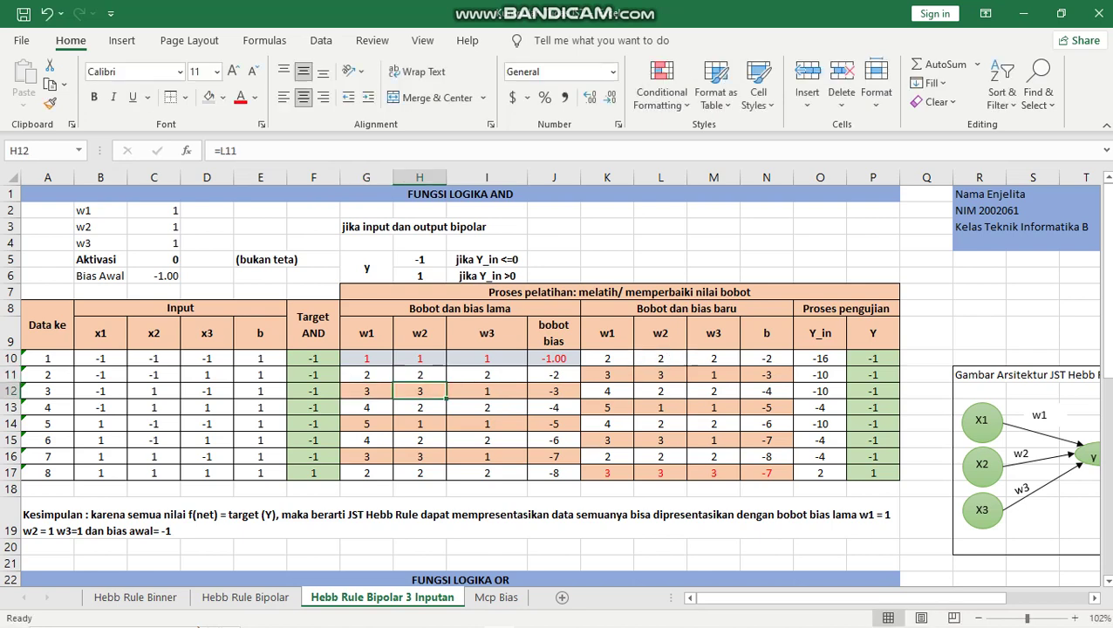
key(Up)
key(Right)
key(F2)
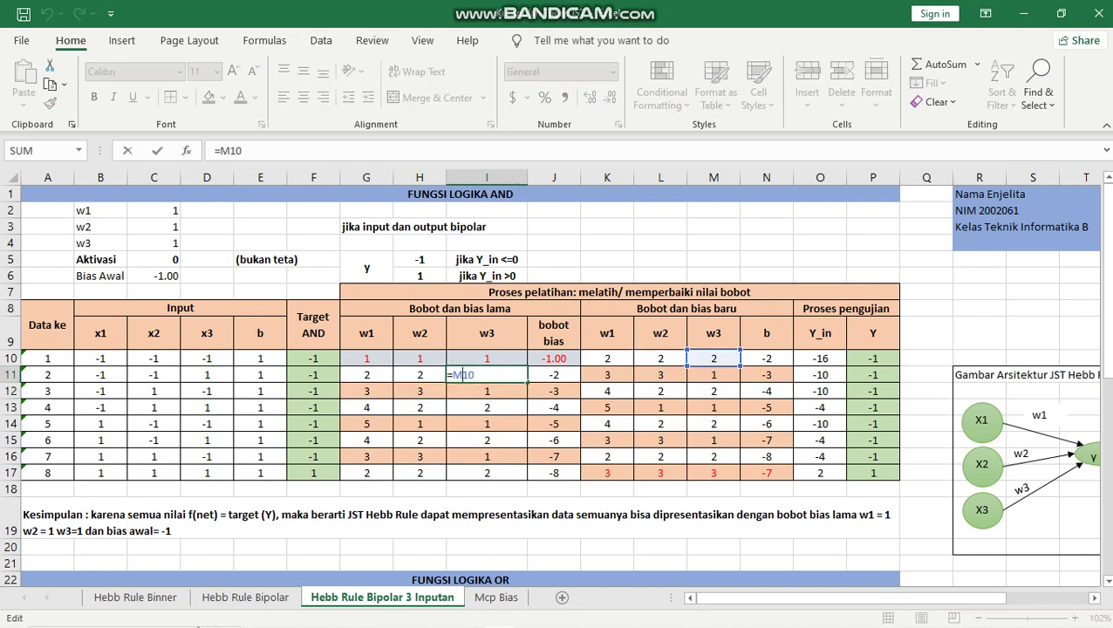
key(Return)
click(554, 375)
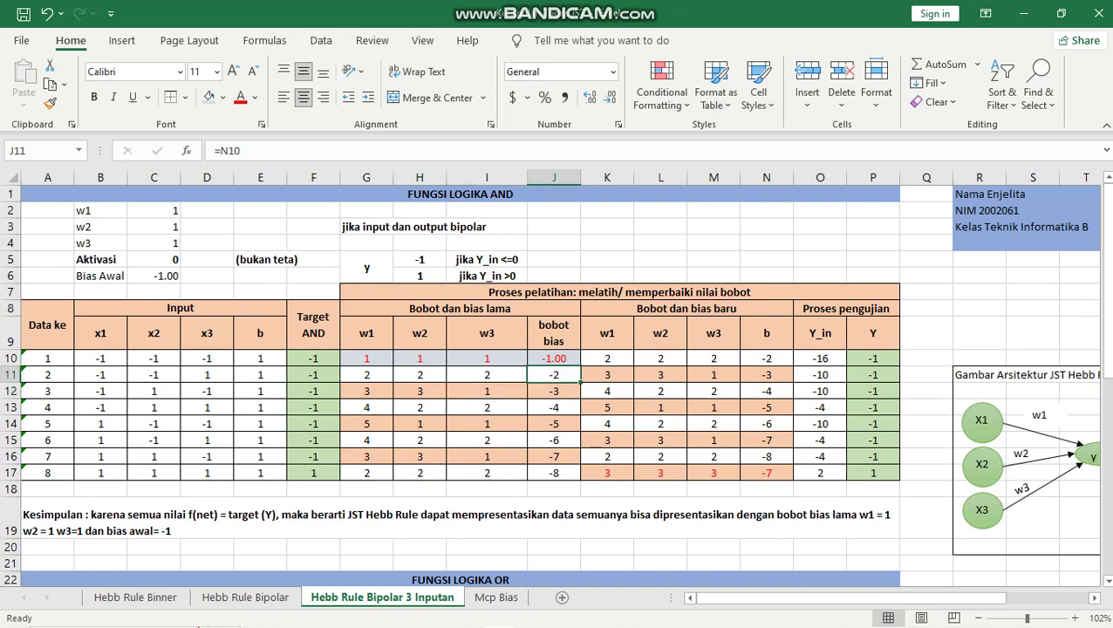
key(F2)
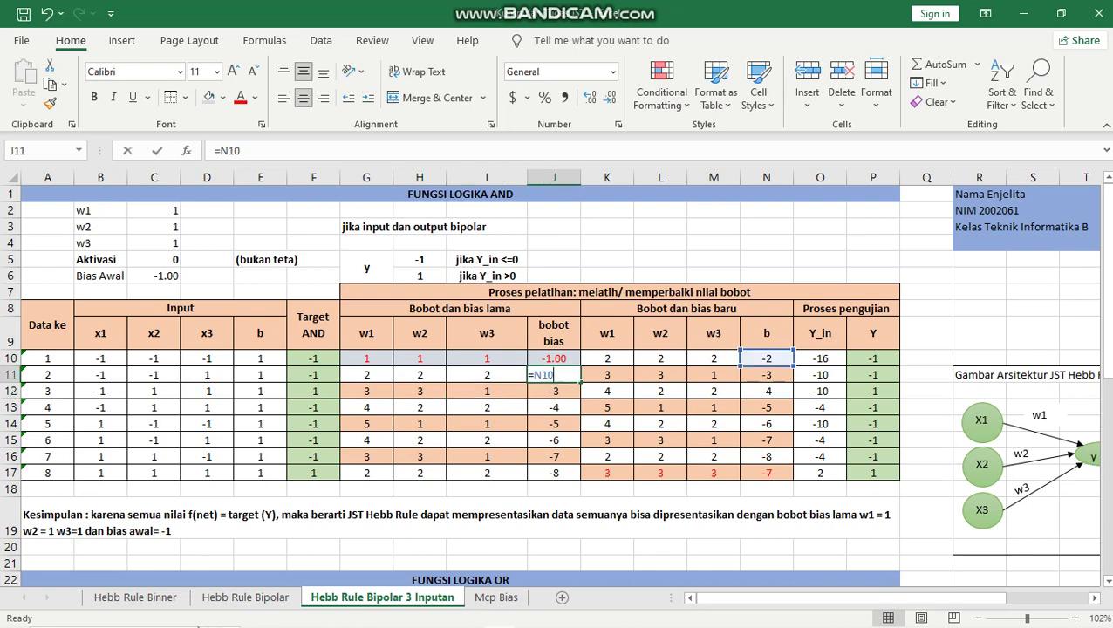
key(Return)
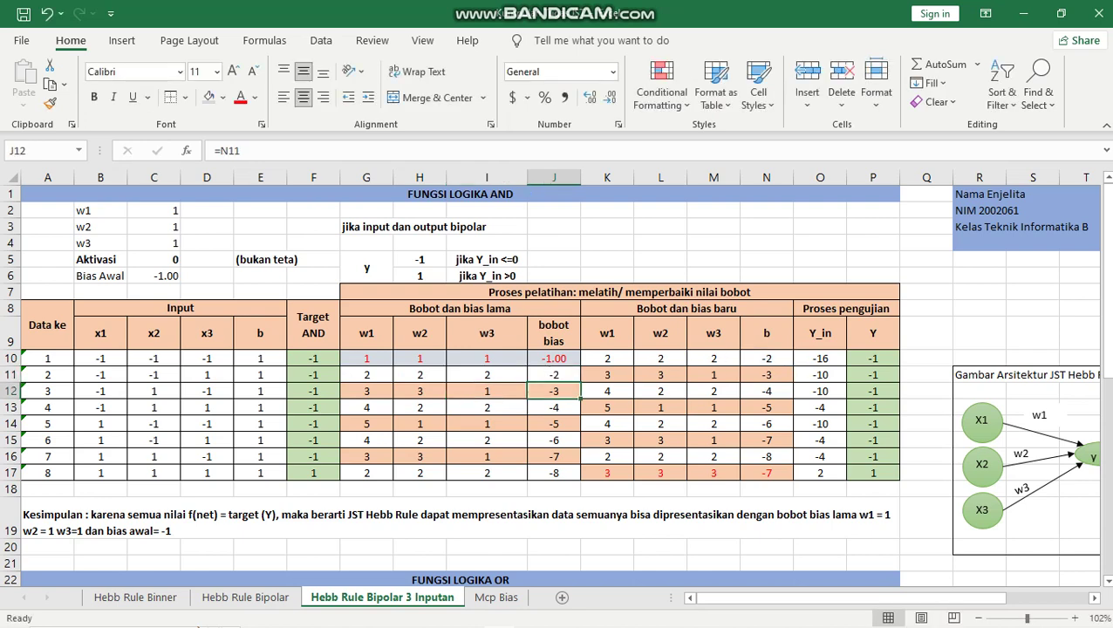
Examine the new w1 formula in K11 and the cells it references in the second data row.
click(608, 375)
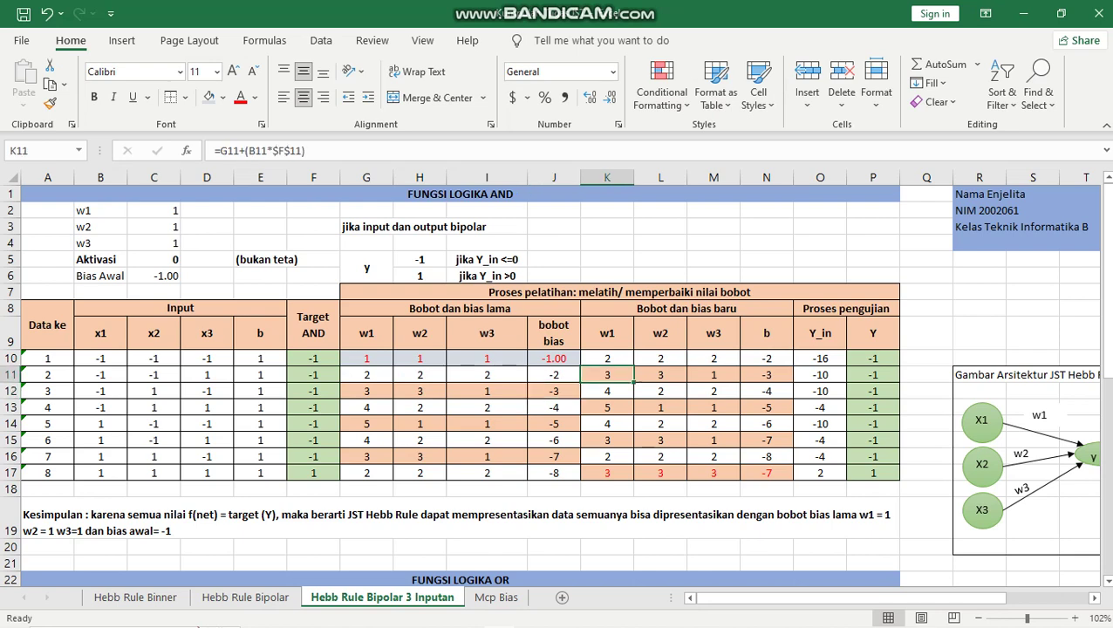
key(F2)
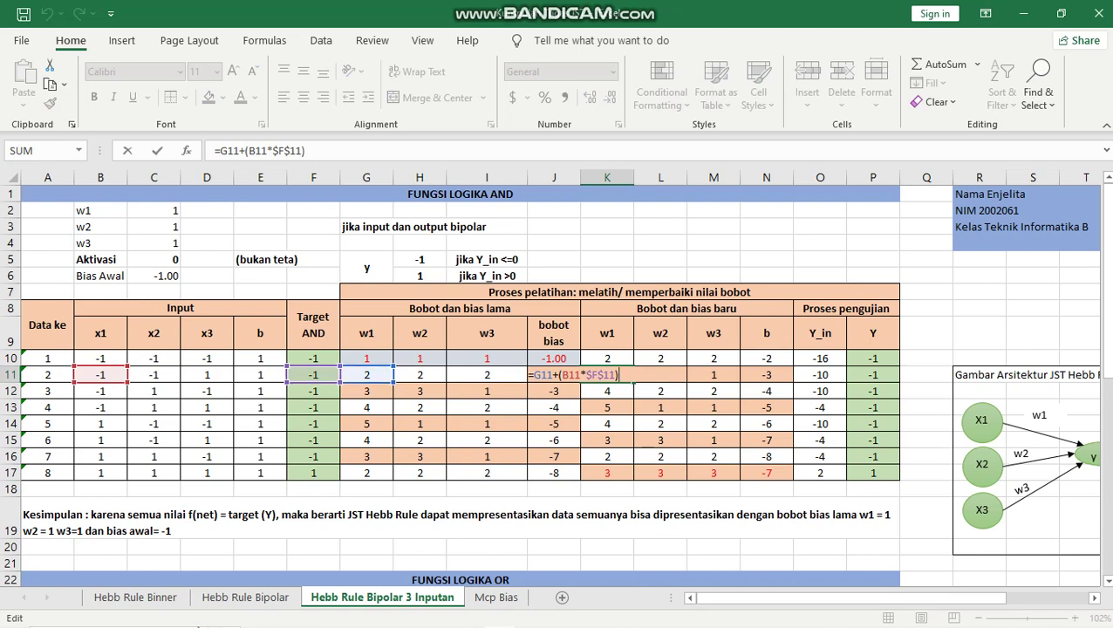
key(Return)
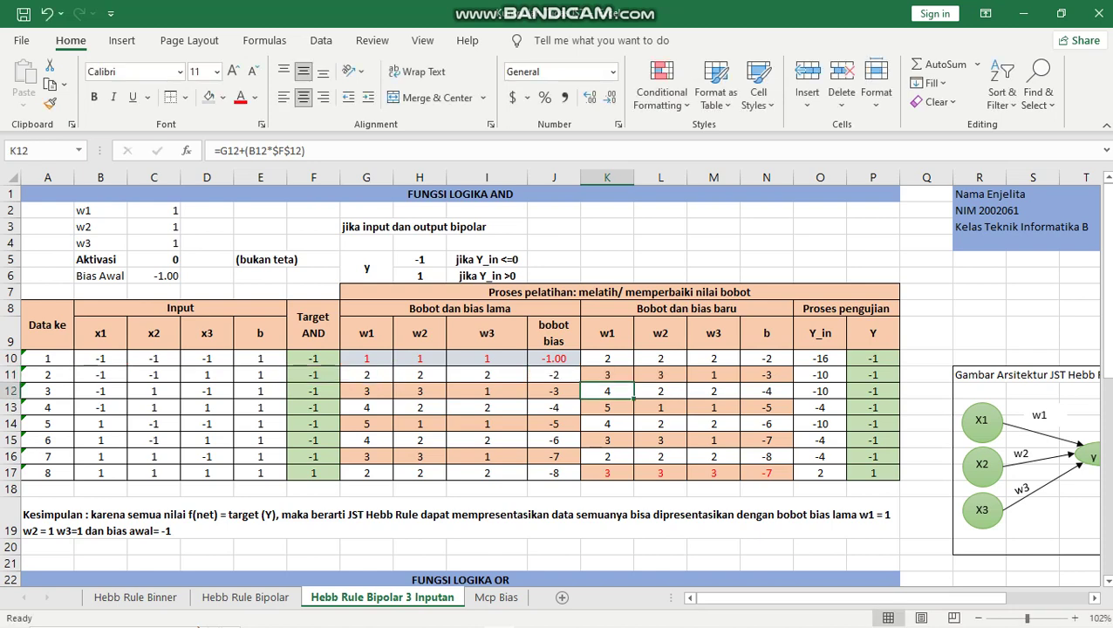
click(607, 375)
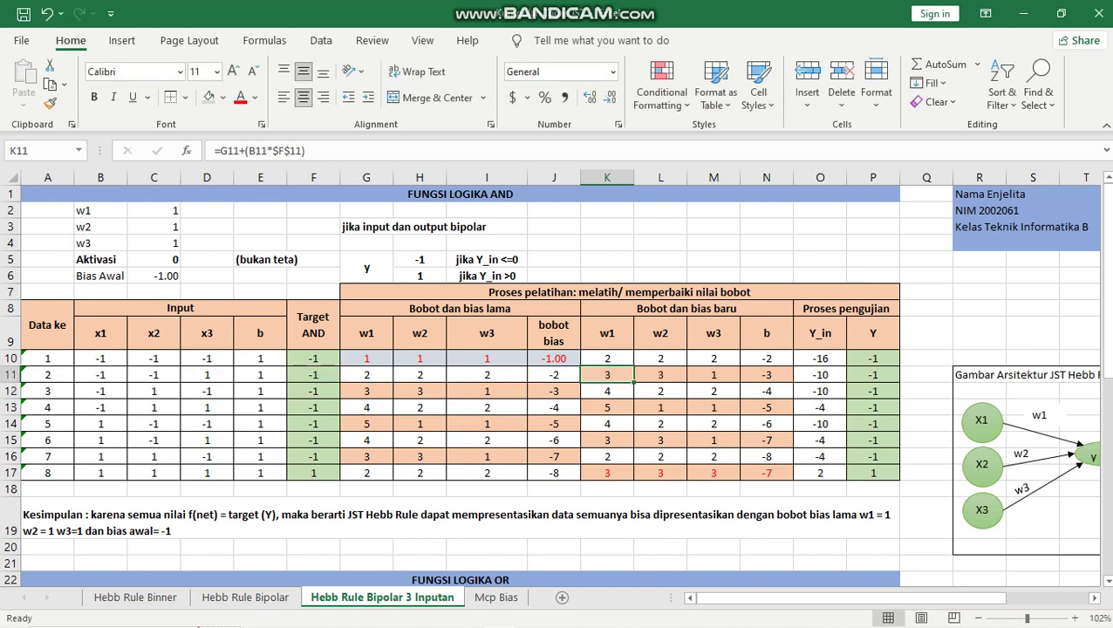
Fill the new w1 formula from K11 across to N11, then inspect the last data row's new w1 formula in K17.
drag(633, 383, 785, 378)
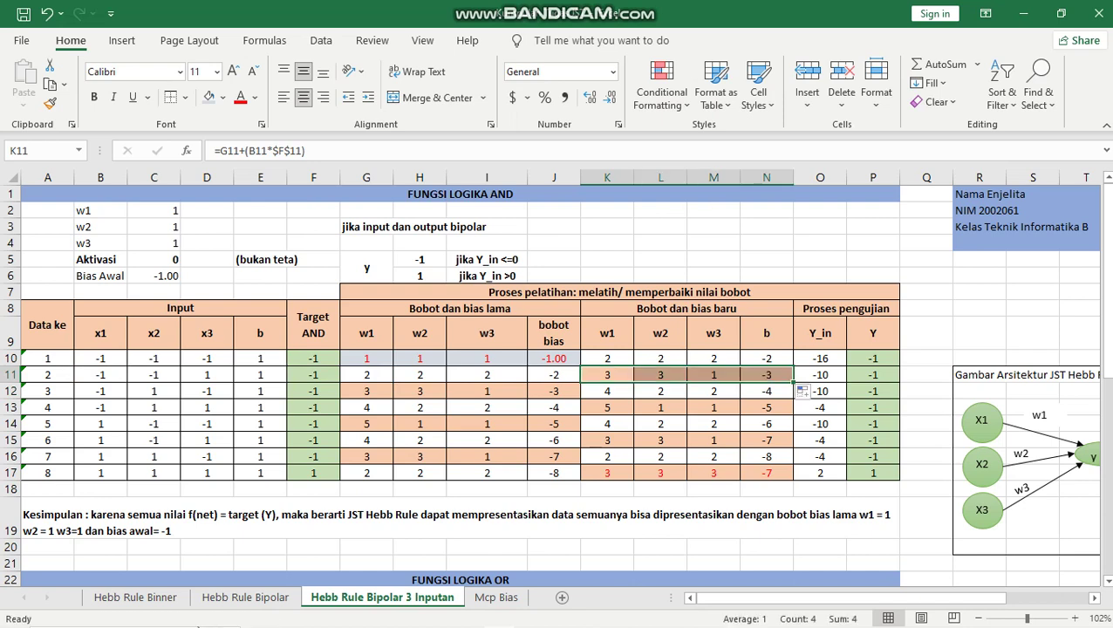
click(608, 473)
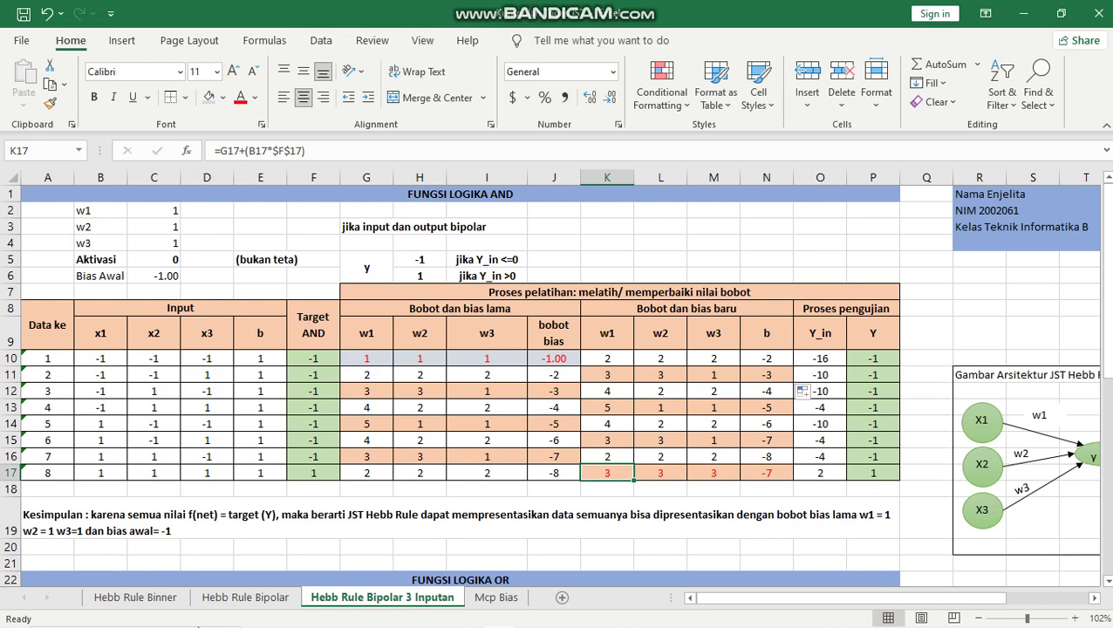
key(F2)
key(Return)
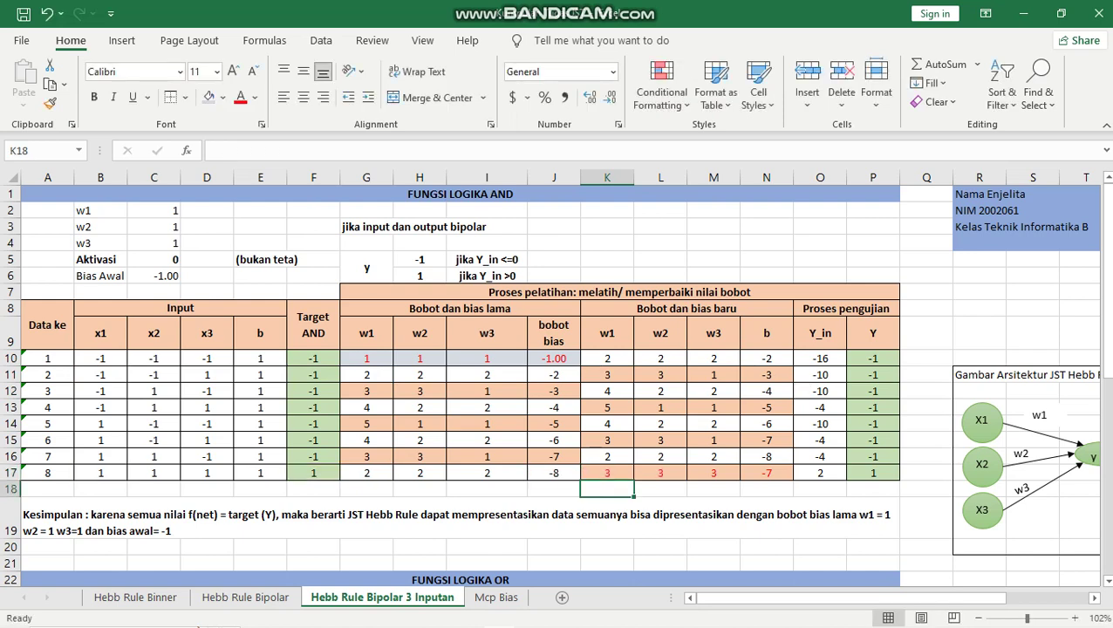
Examine the Y_in formula in O10 and its references to the inputs and row 17 weights, then fill it down to O17.
double_click(812, 359)
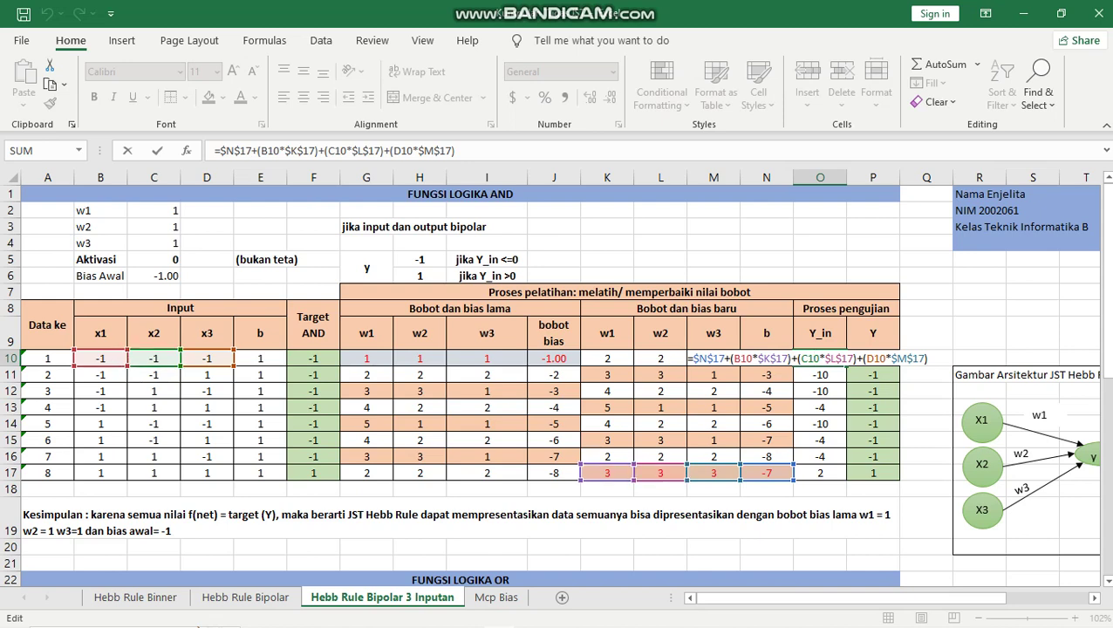
key(Return)
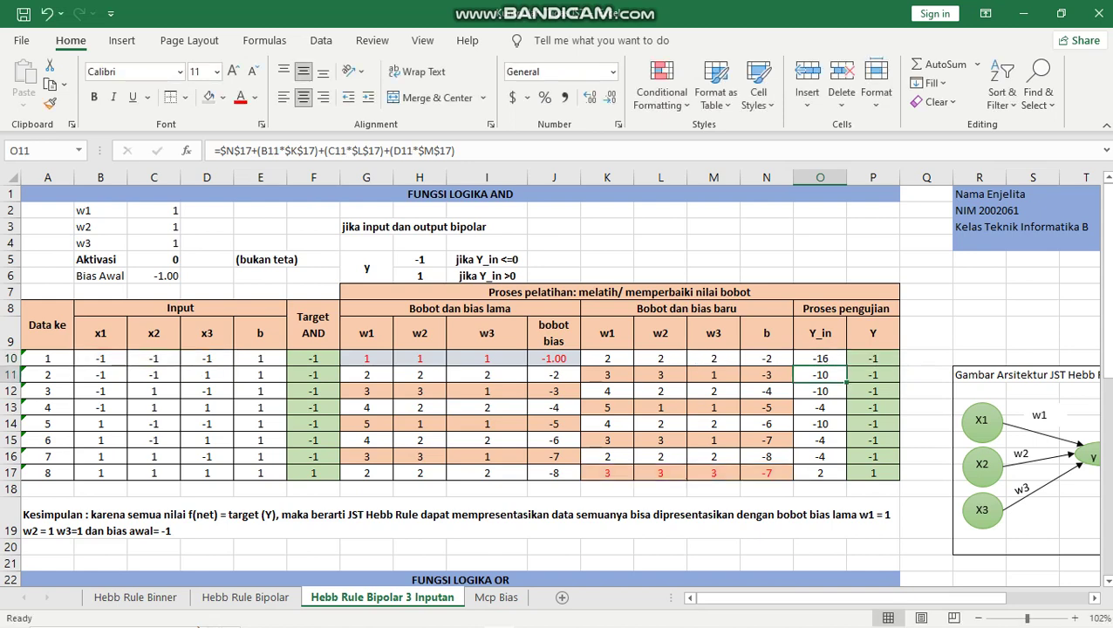
click(820, 359)
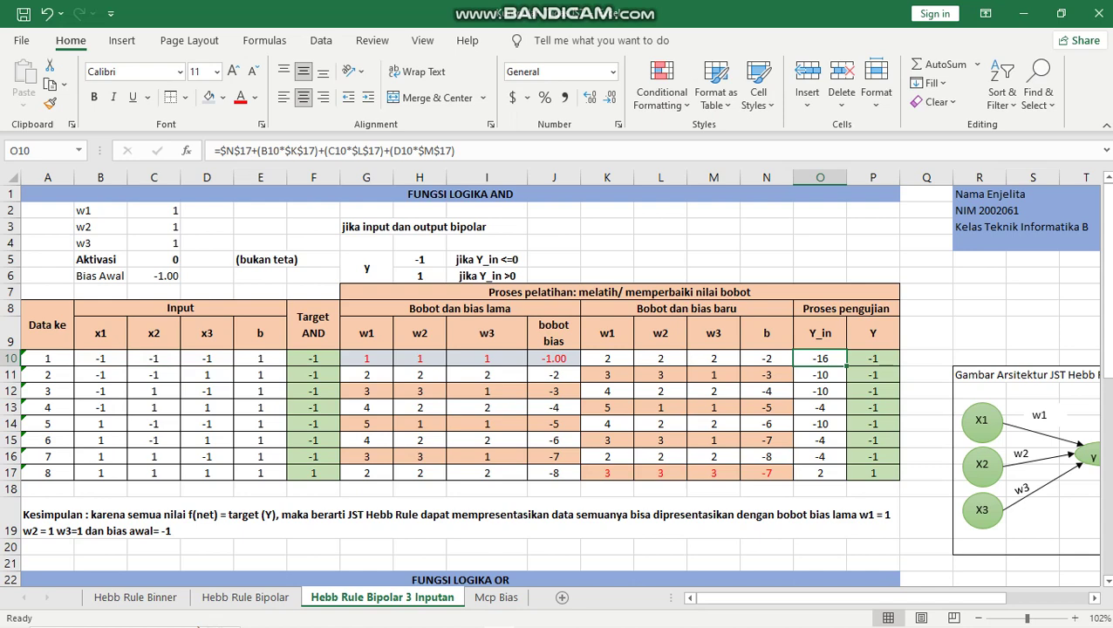
drag(846, 366, 839, 478)
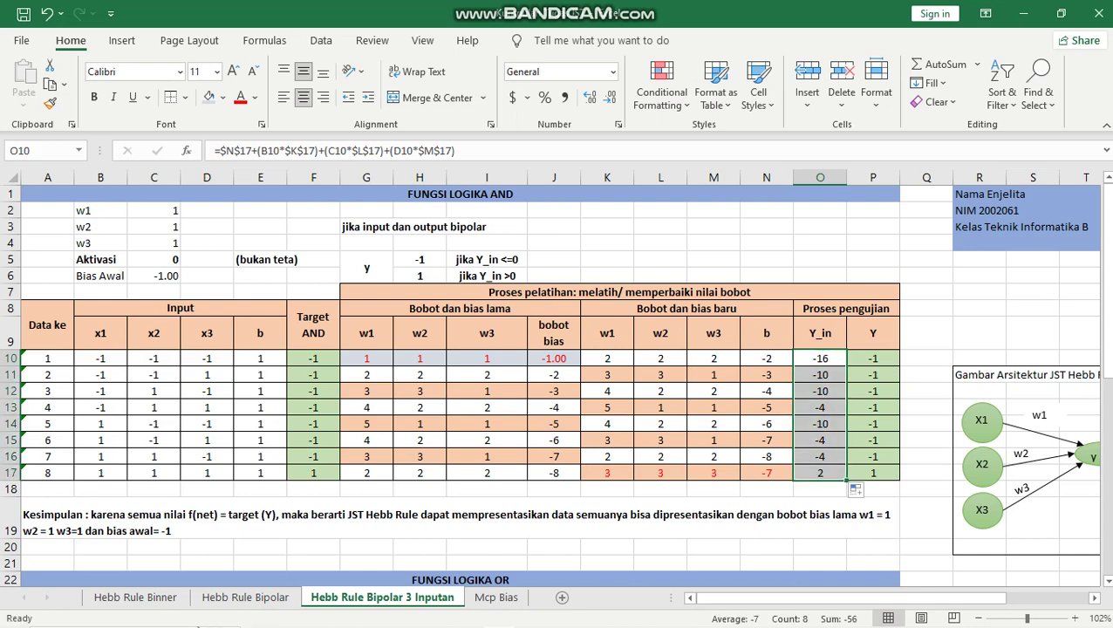
Examine the IF formula for output Y in P10 and its activation threshold reference, then read the AND conclusion in row 19.
click(873, 358)
key(F2)
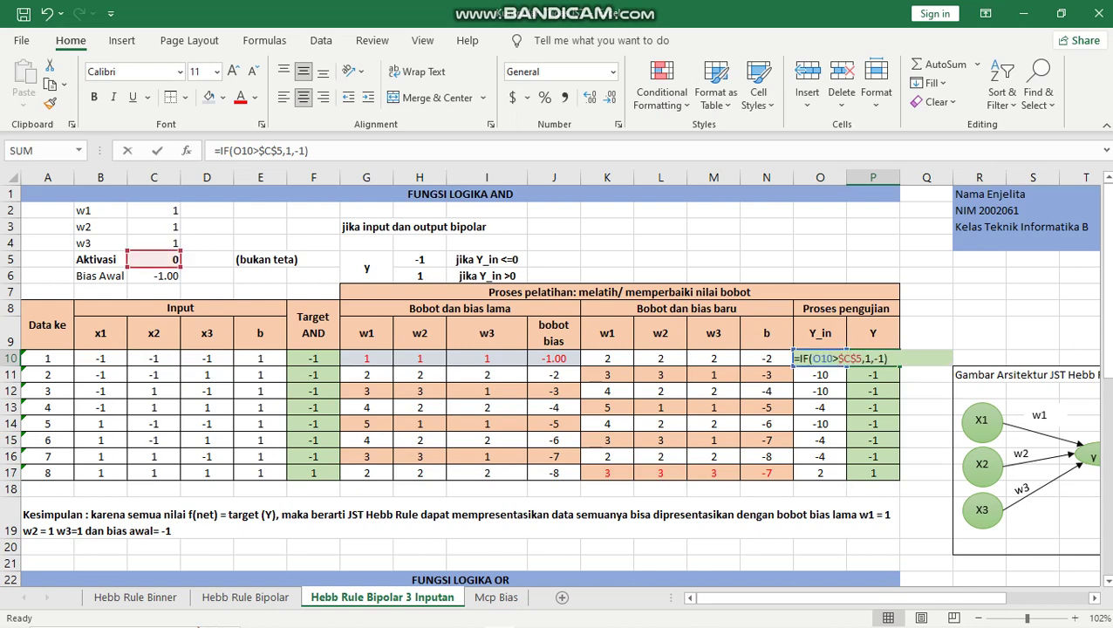
key(Left)
key(Left)
key(Left)
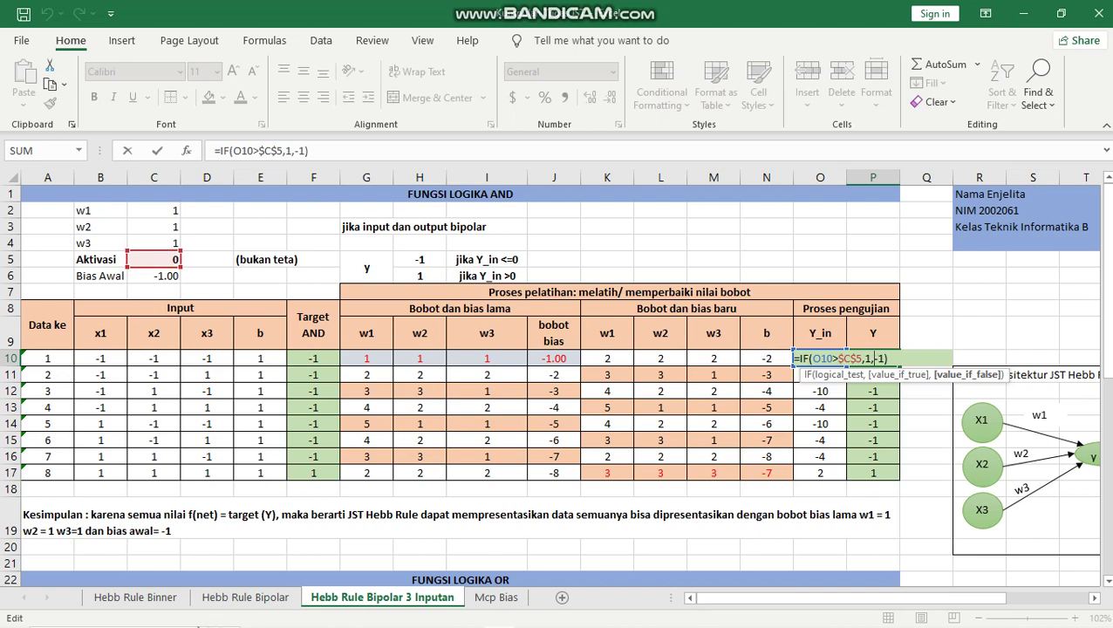
key(Return)
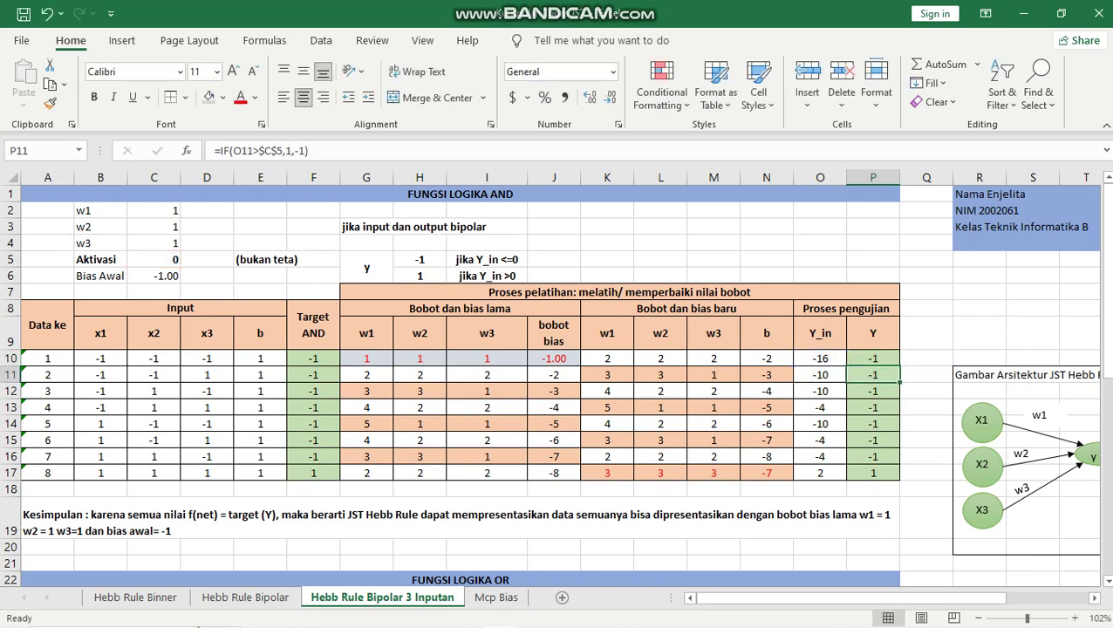
key(Up)
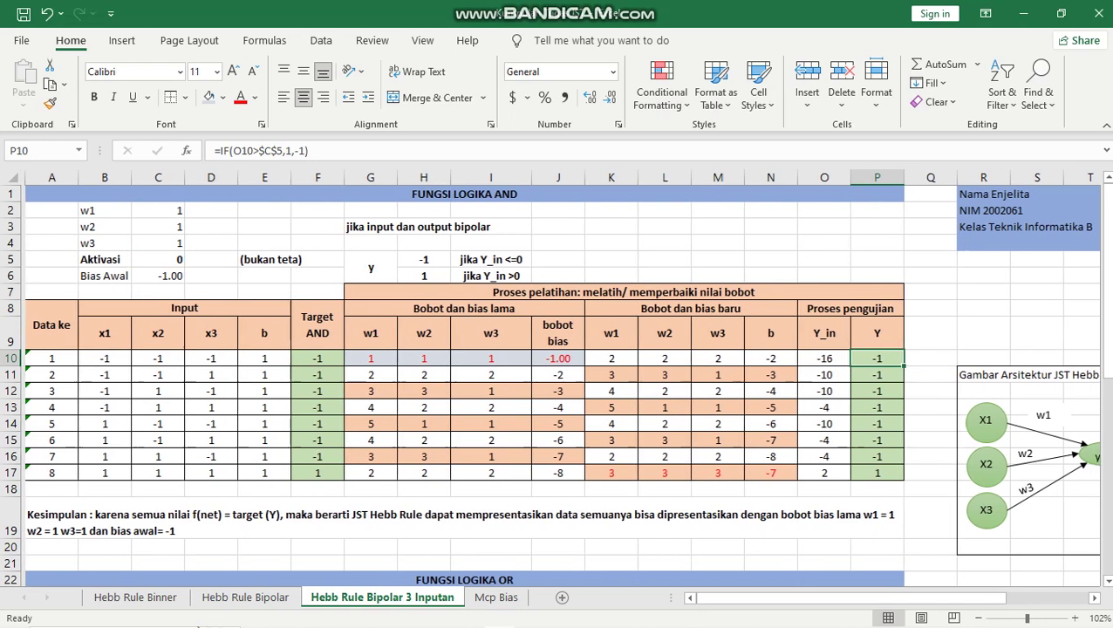
scroll(549, 384, down, 1)
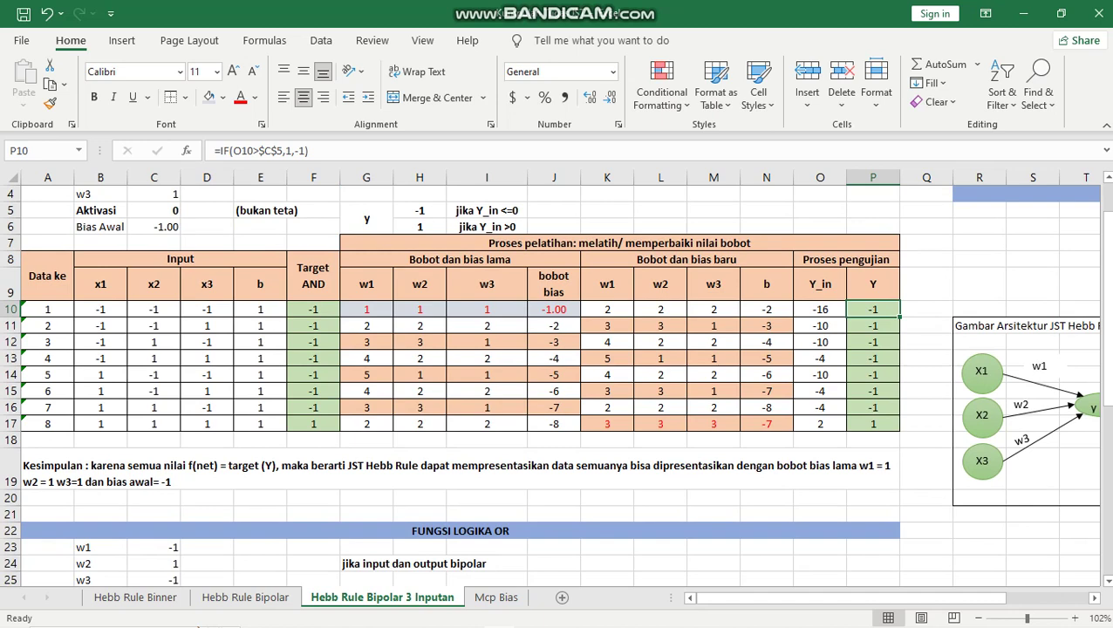
Review the AND architecture diagram from inputs X1, X2 and X3 through weights w1, w2 and w3 to y_in and y.
scroll(559, 376, right, 6)
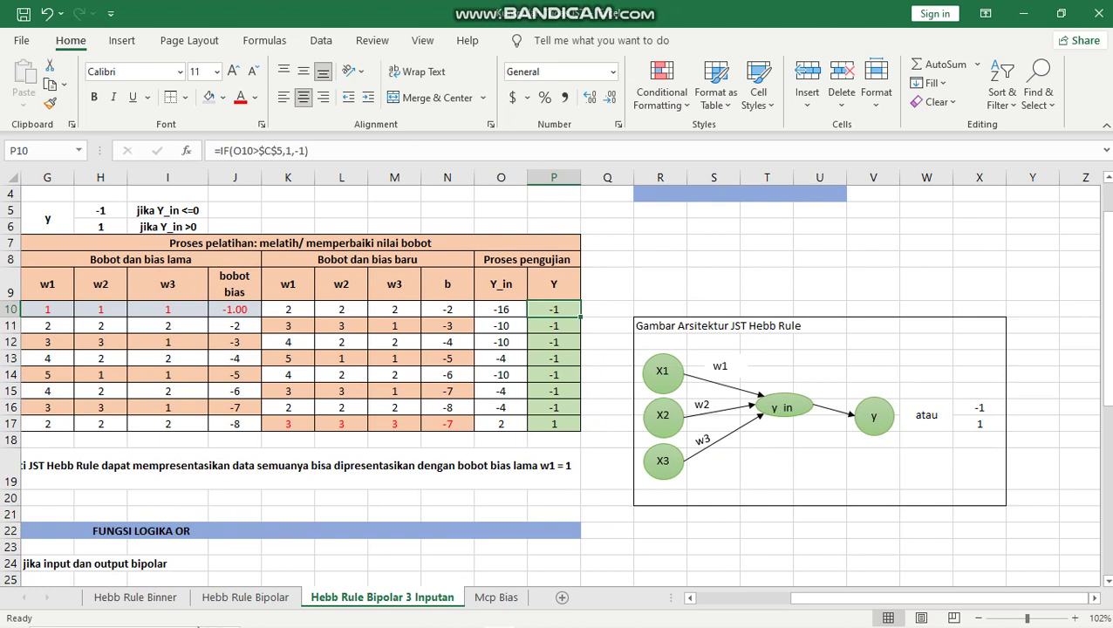
click(663, 371)
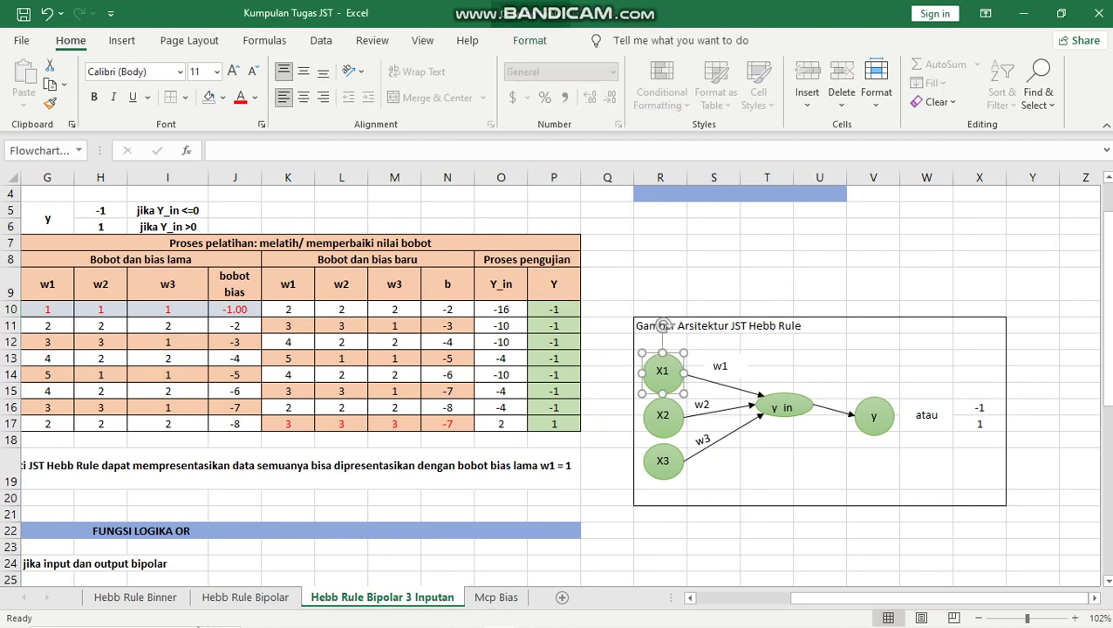
click(663, 416)
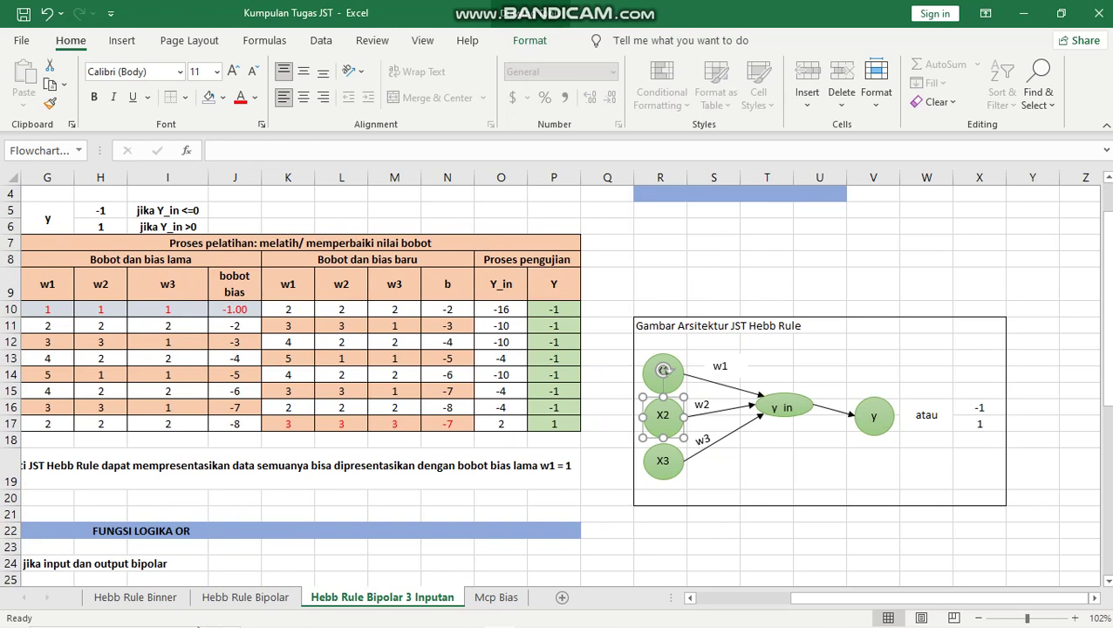
click(663, 462)
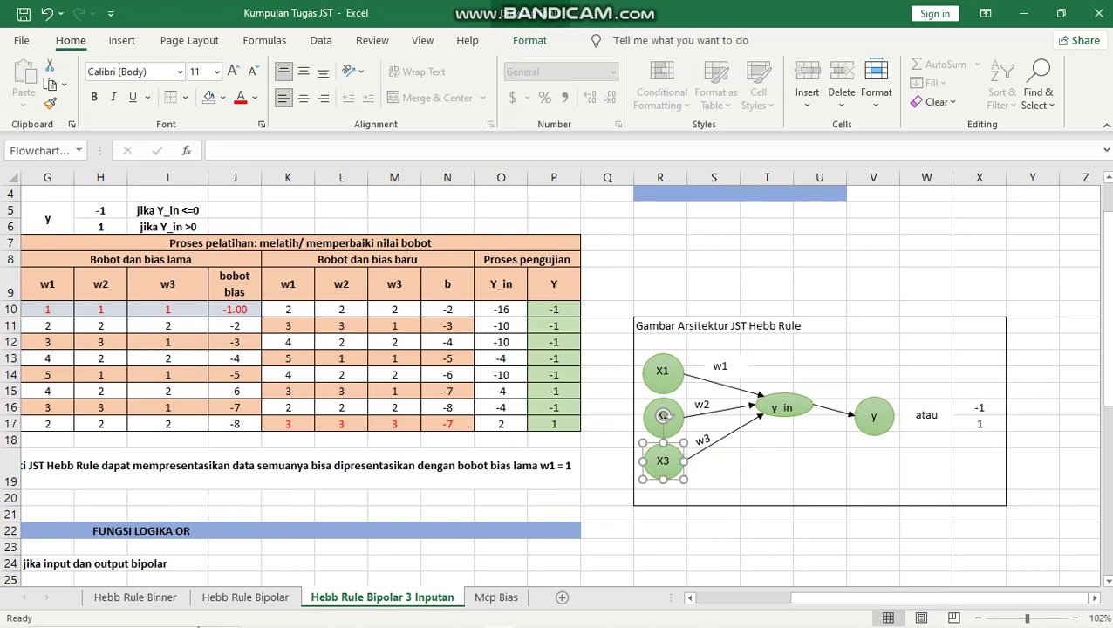
click(725, 367)
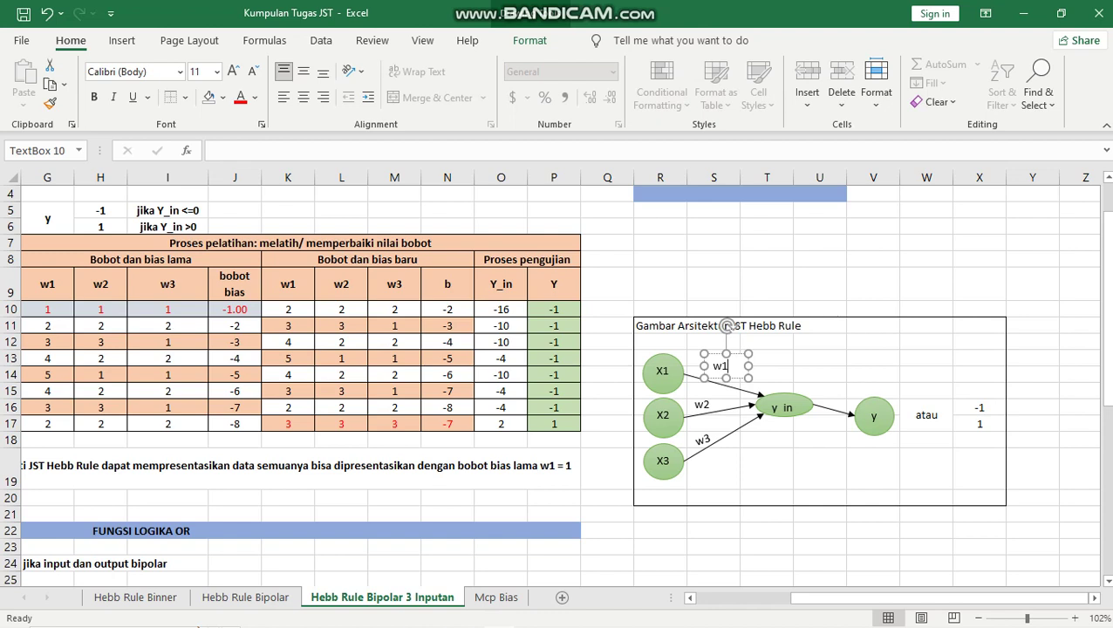
click(702, 404)
click(704, 405)
click(702, 440)
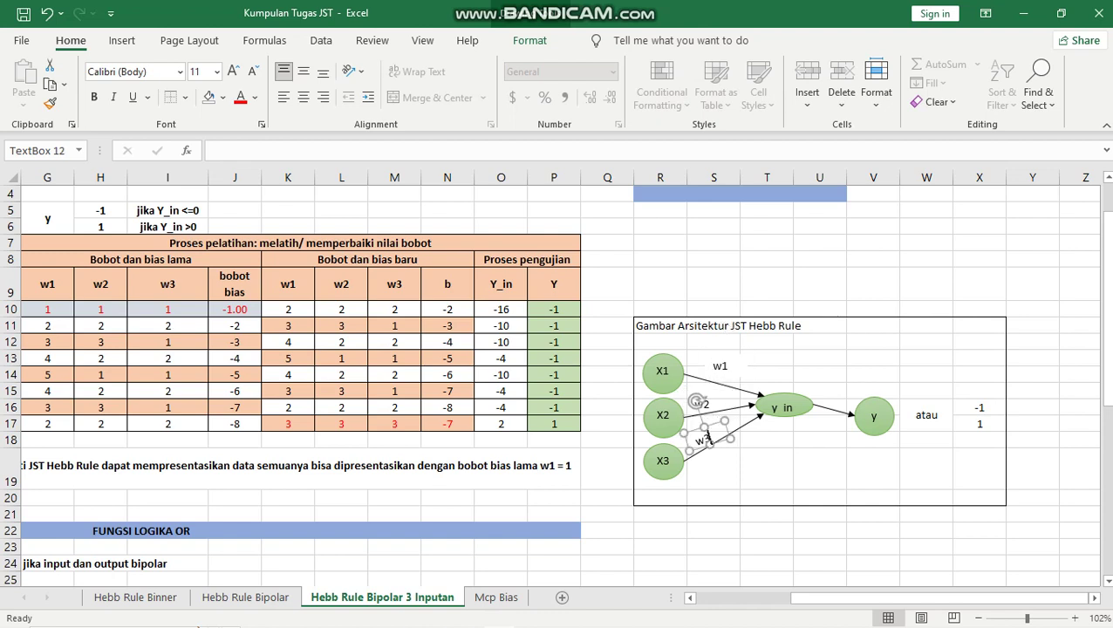
click(783, 407)
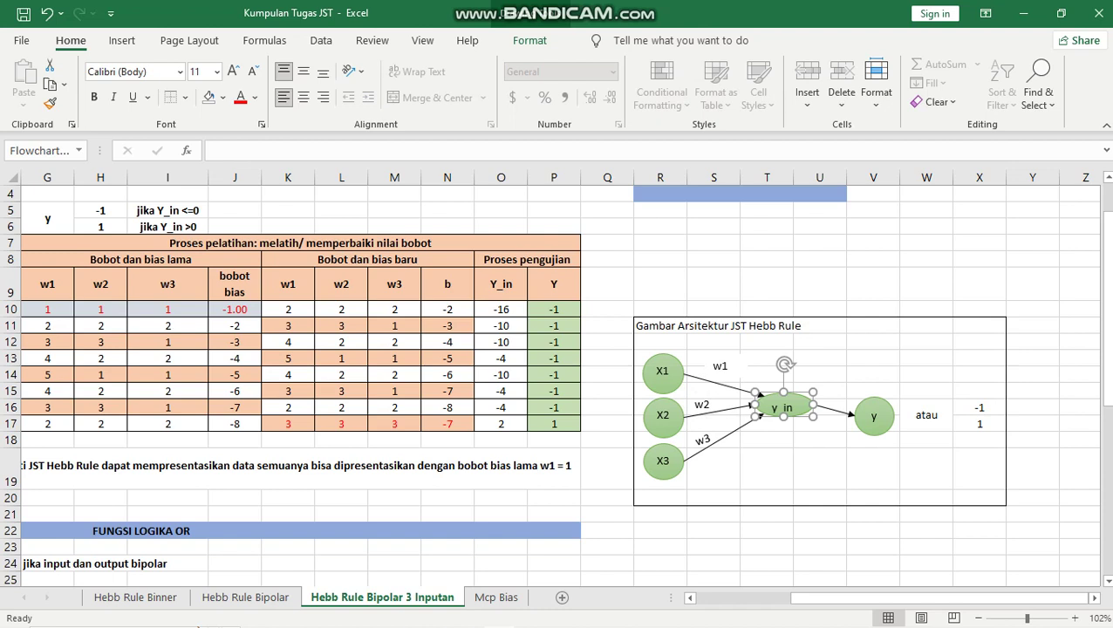
click(874, 416)
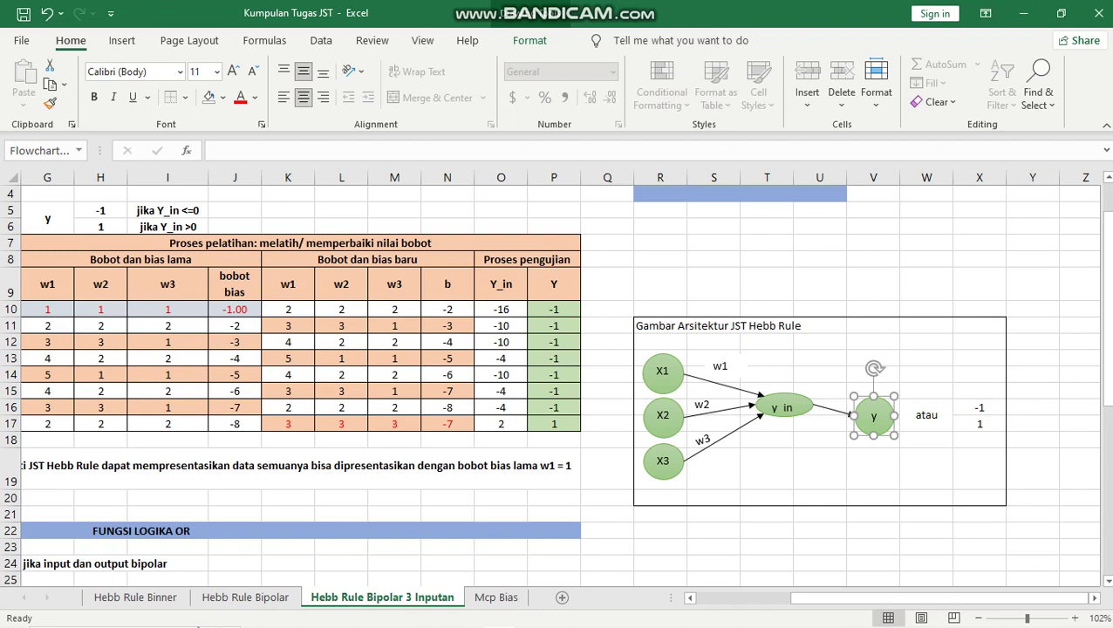
scroll(559, 384, down, 3)
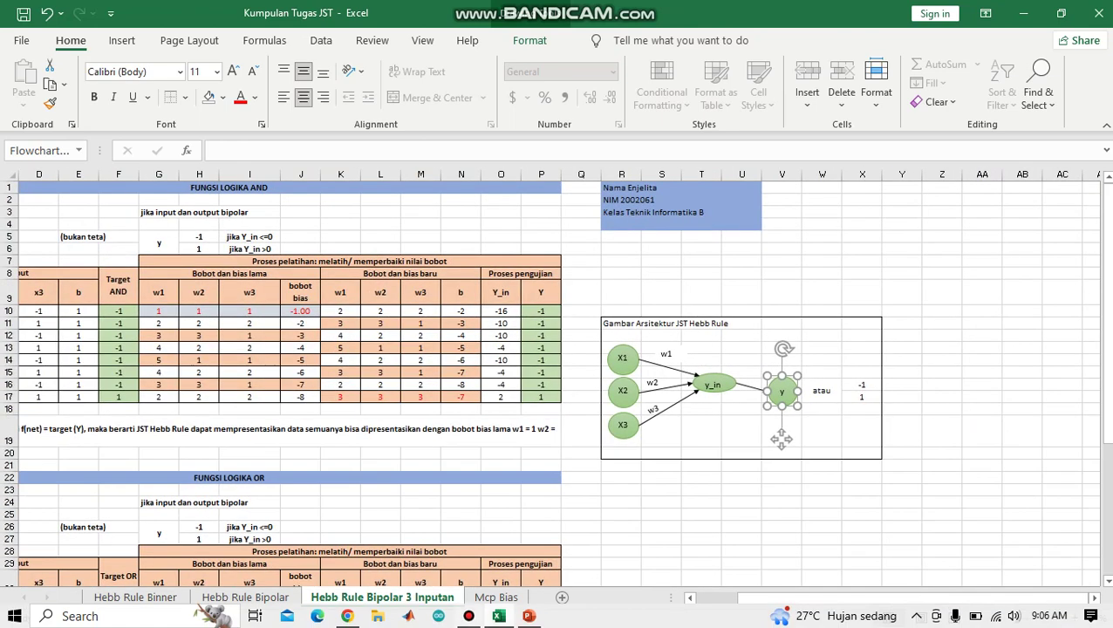
click(469, 616)
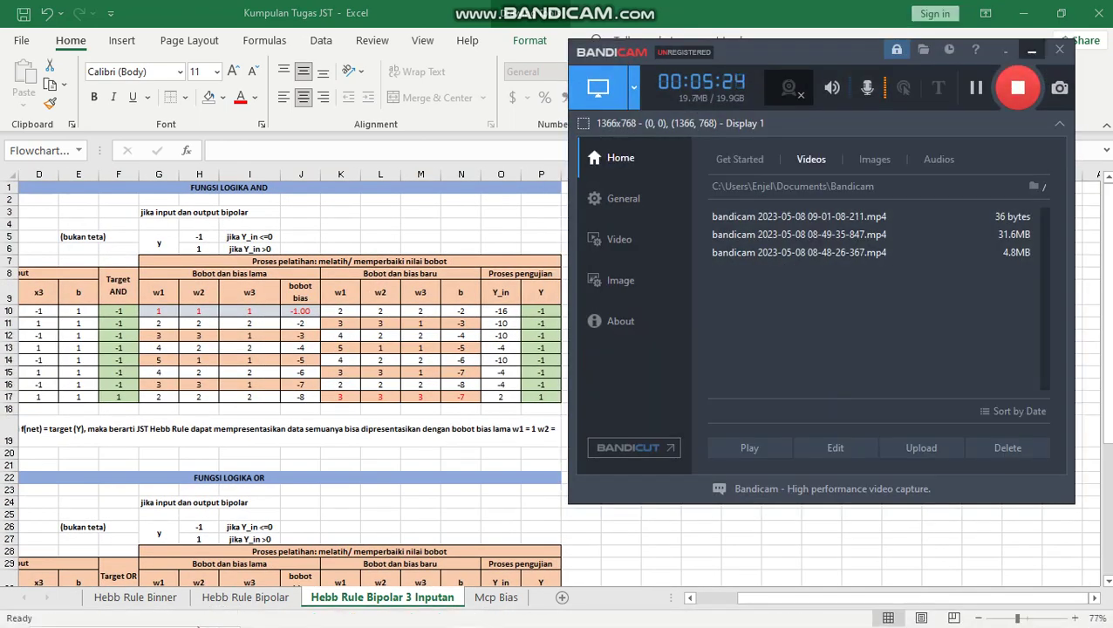
click(1032, 50)
Review the bipolar x1, x2 and x3 inputs and the OR targets in the FUNGSI LOGIKA OR table.
scroll(822, 253, down, 5)
scroll(822, 254, left, 1)
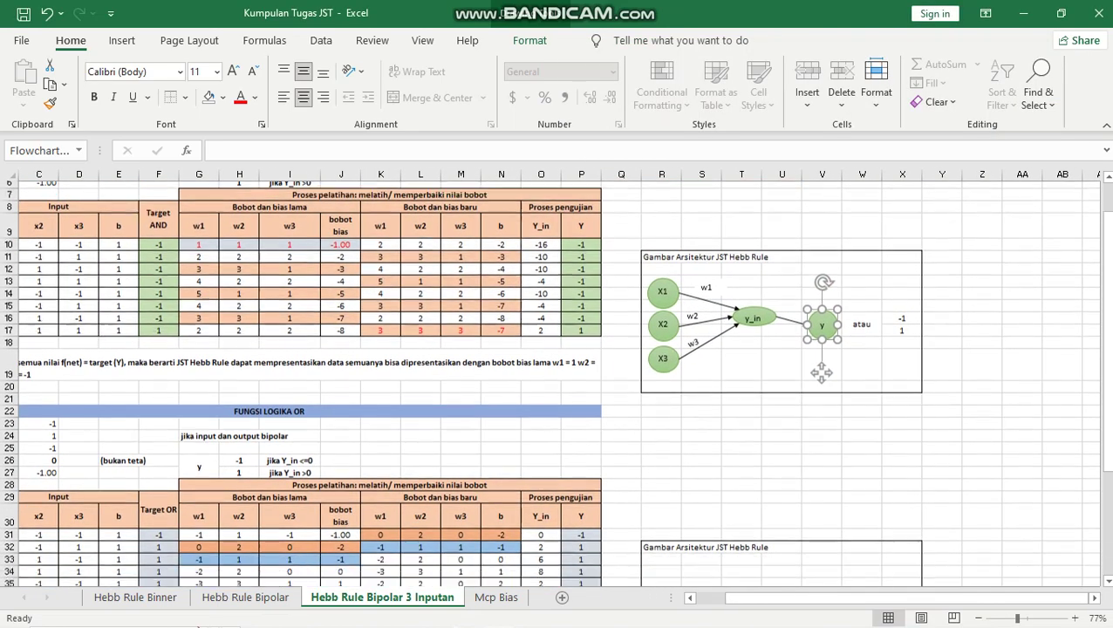
scroll(822, 254, up, 3)
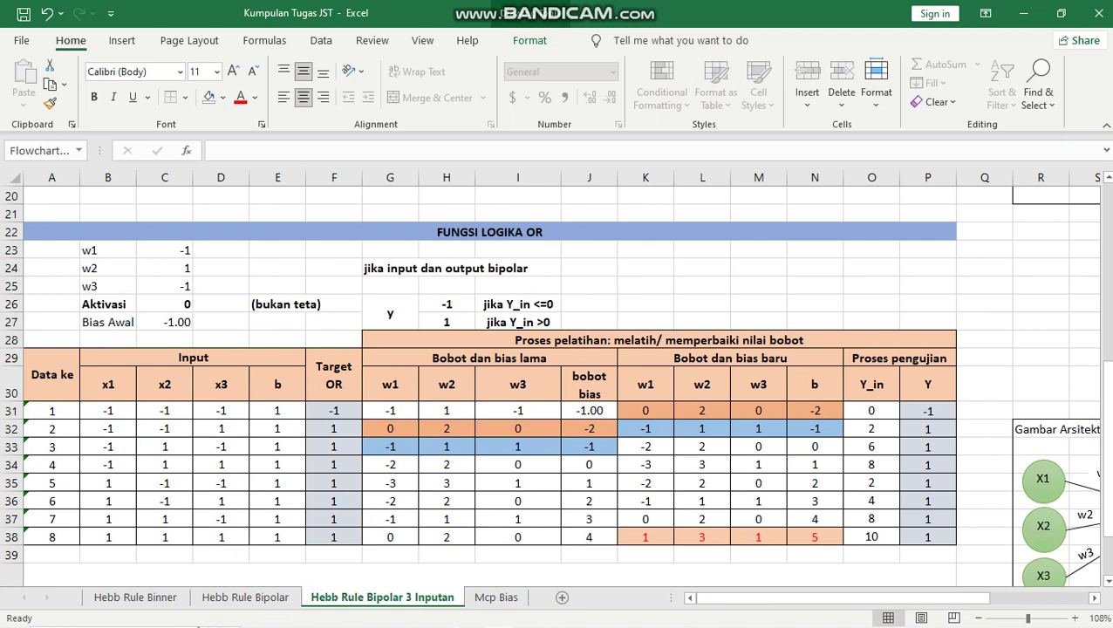
drag(107, 410, 363, 546)
click(109, 411)
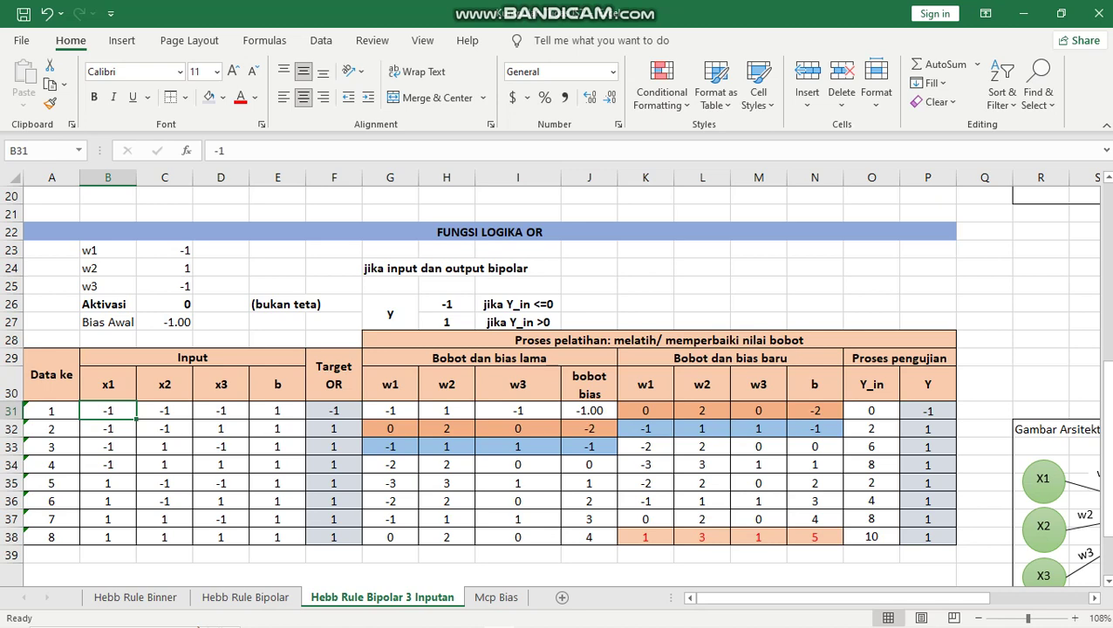
click(334, 411)
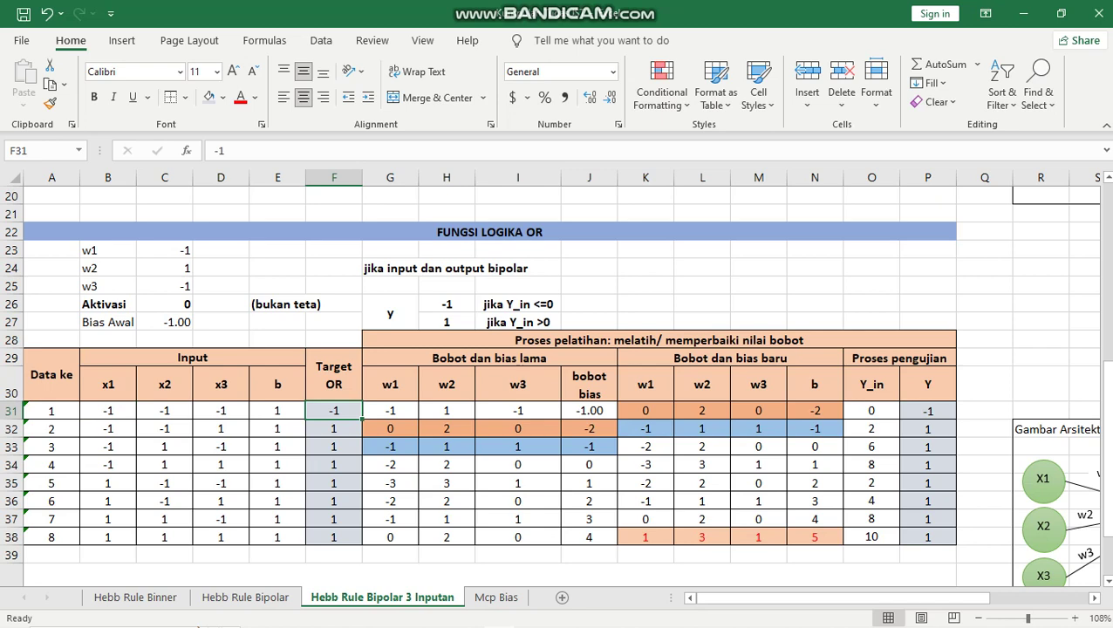
click(108, 411)
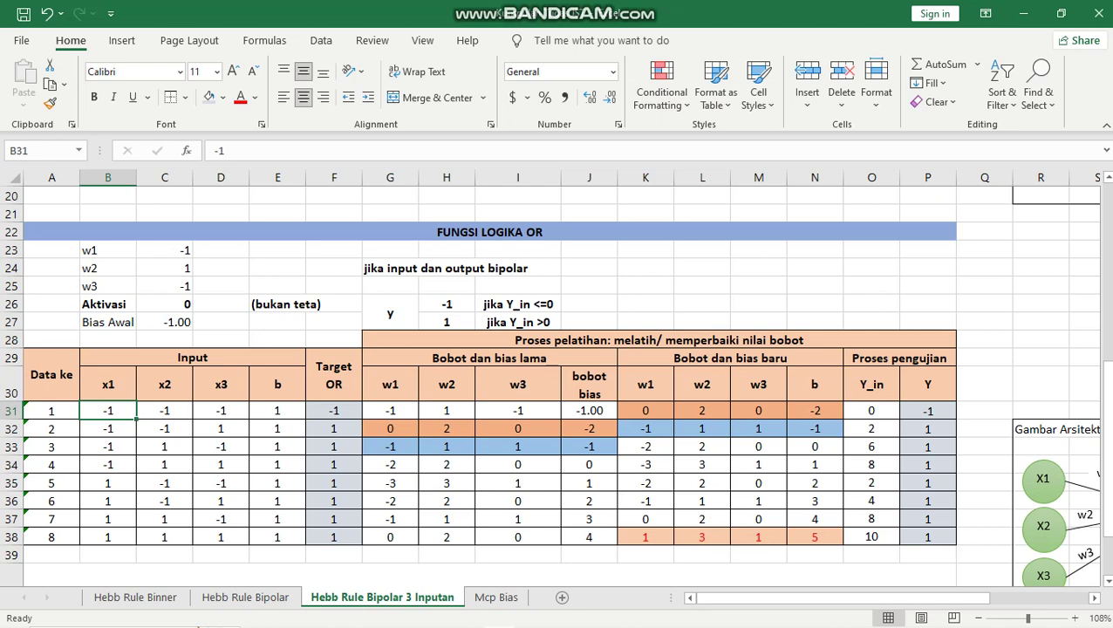
click(221, 429)
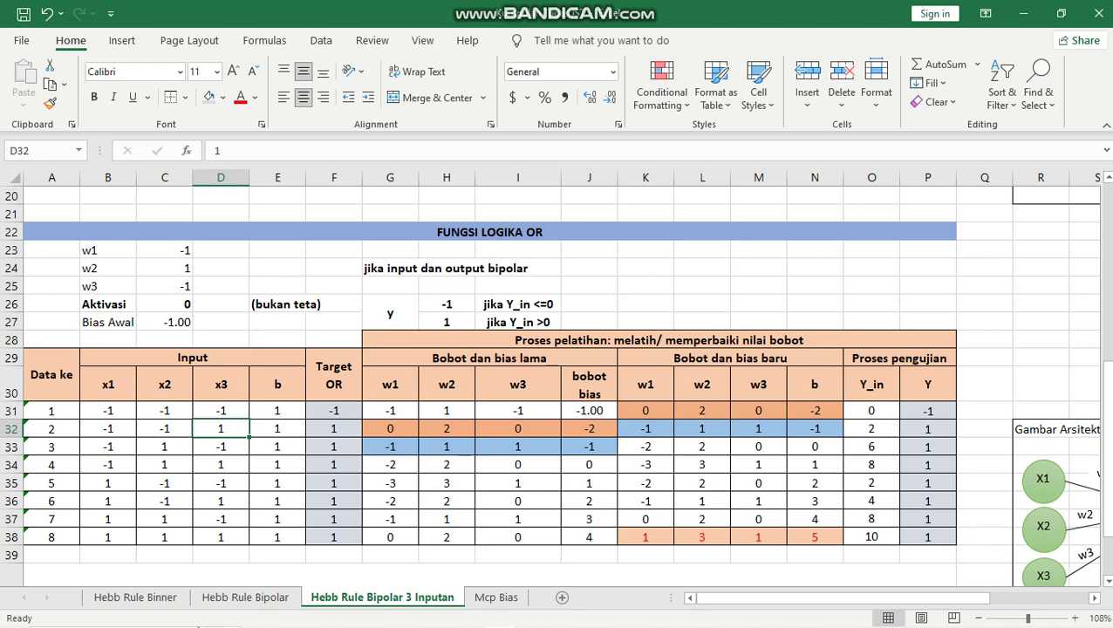
Review the OR table's old weights in G31:I33, the final new w1 in K38 and the Y outputs in P31:P38.
drag(390, 411, 517, 446)
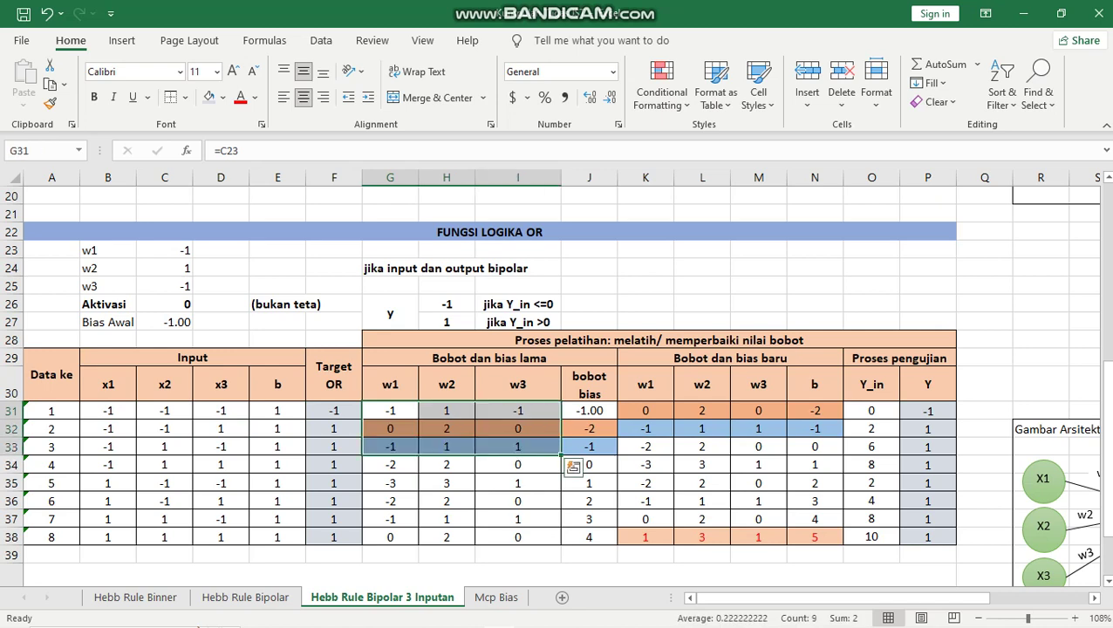
click(646, 537)
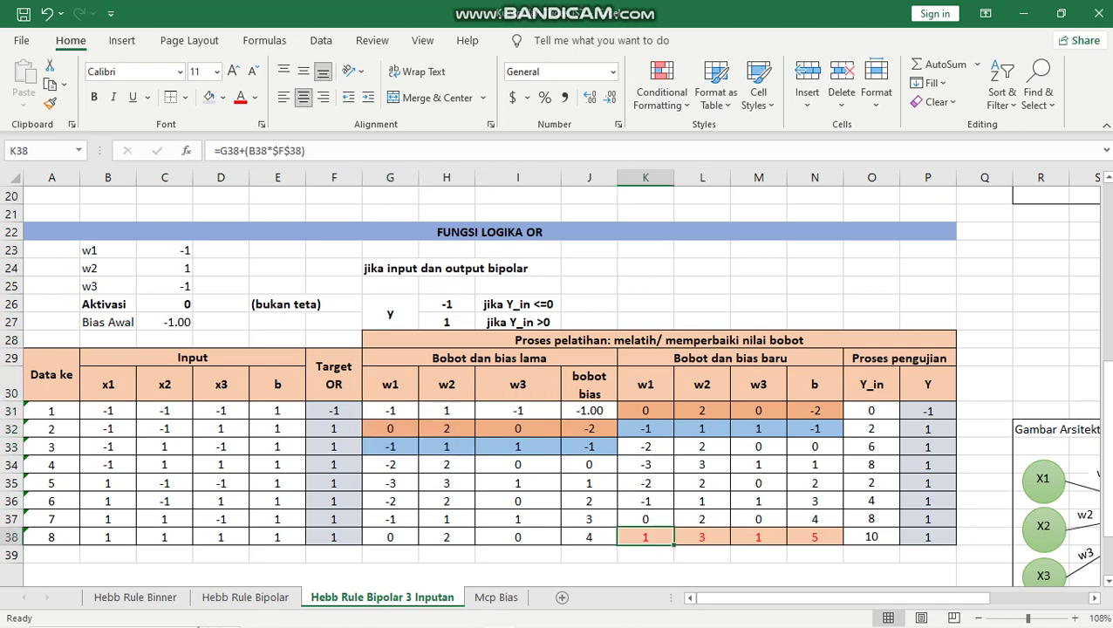
drag(928, 411, 928, 538)
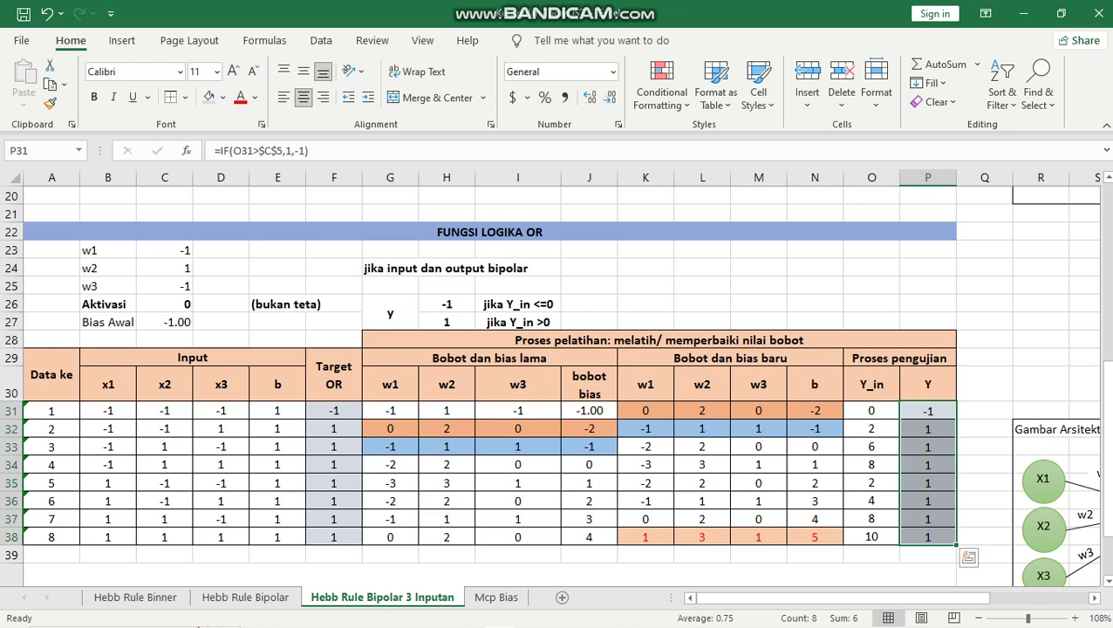
Read the OR conclusion in row 40 and view the Hebb Rule architecture diagram beside the OR table.
scroll(558, 375, down, 2)
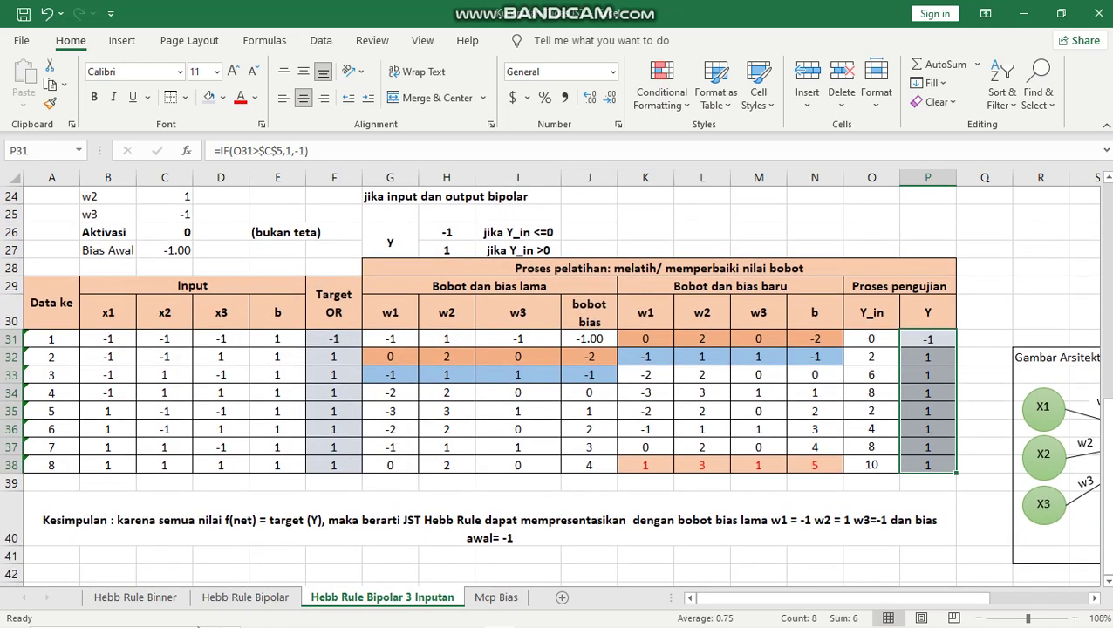
scroll(559, 376, up, 1)
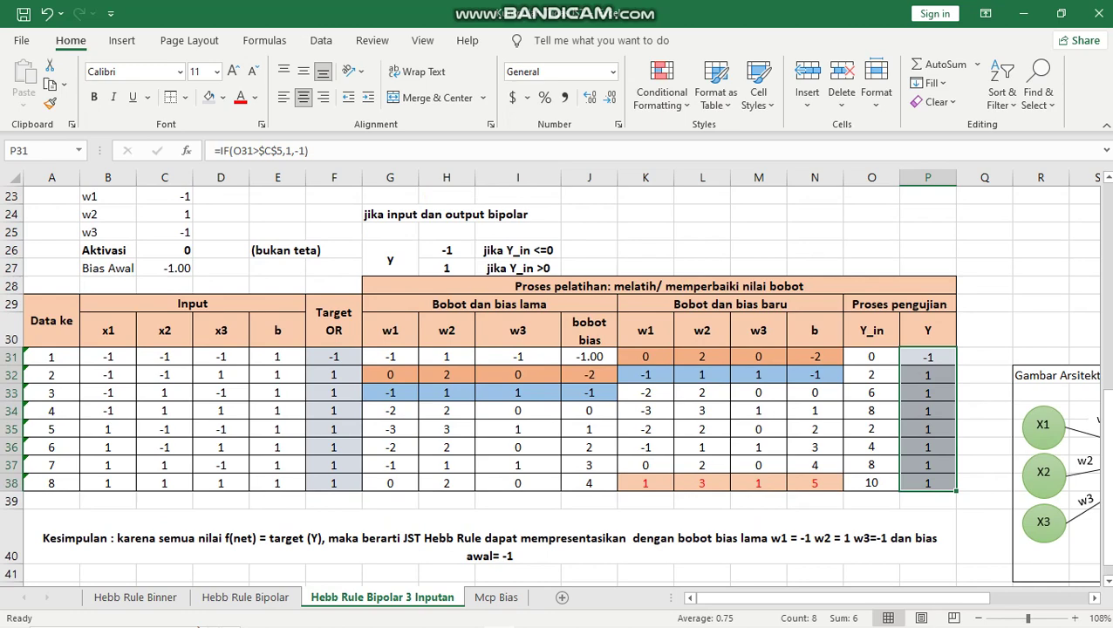
scroll(549, 376, right, 5)
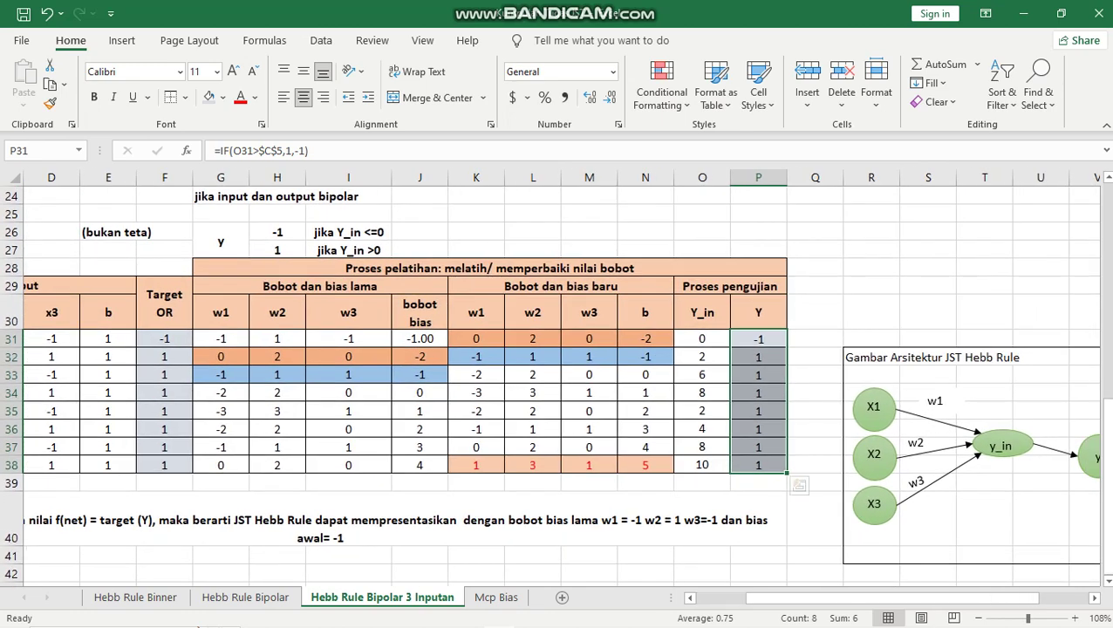
scroll(561, 376, right, 3)
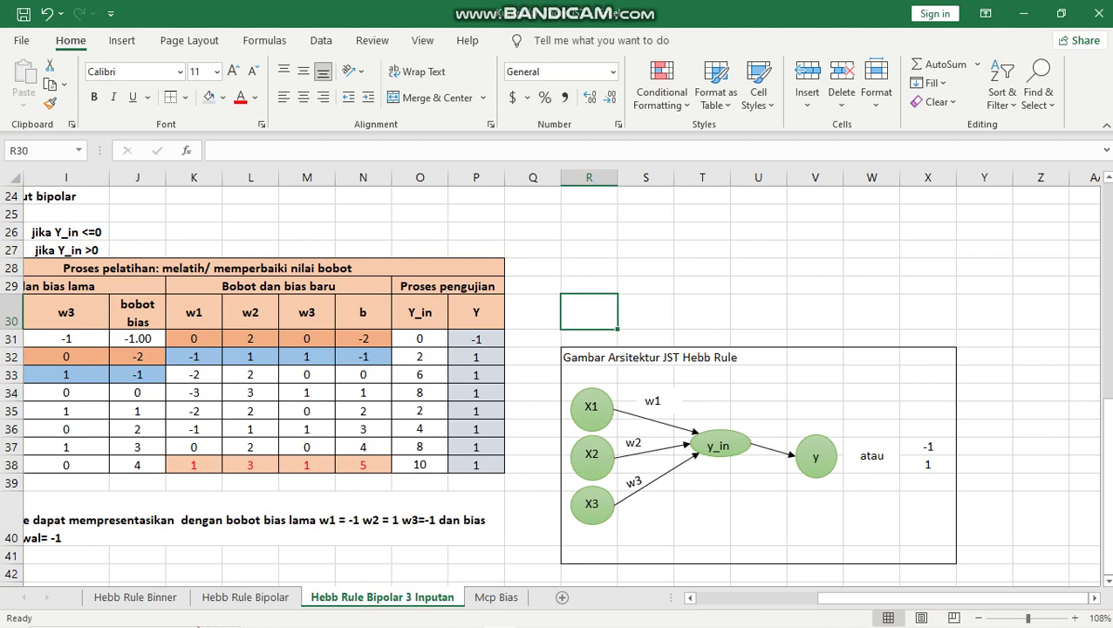
Review the inputs X1, X2 and X3 and the weights w1, w2 and w3 in the OR architecture diagram.
click(593, 406)
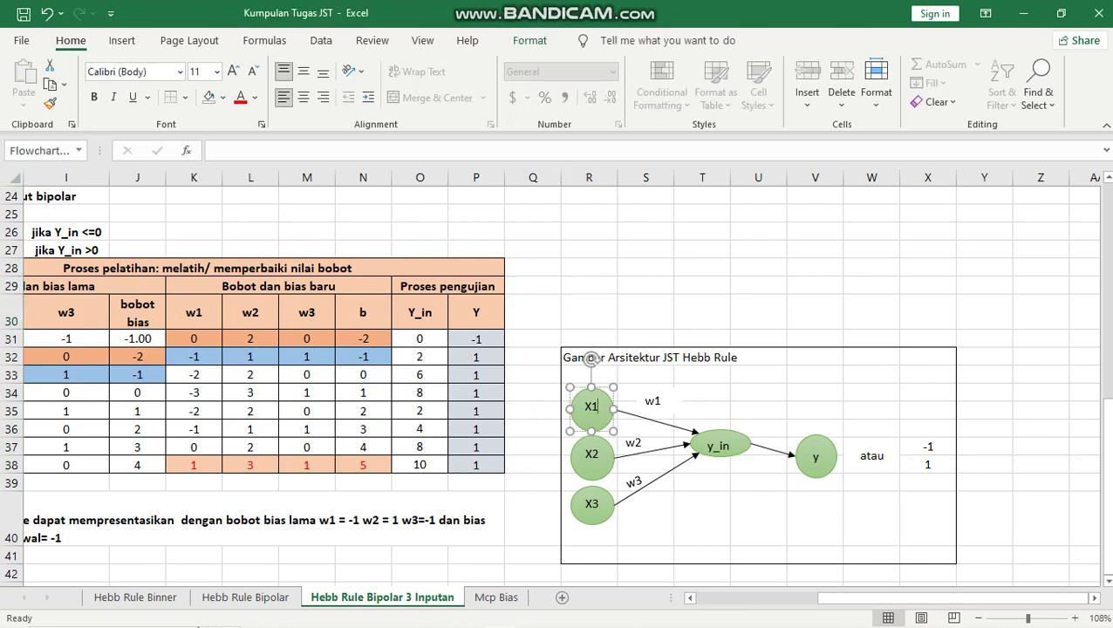
click(592, 456)
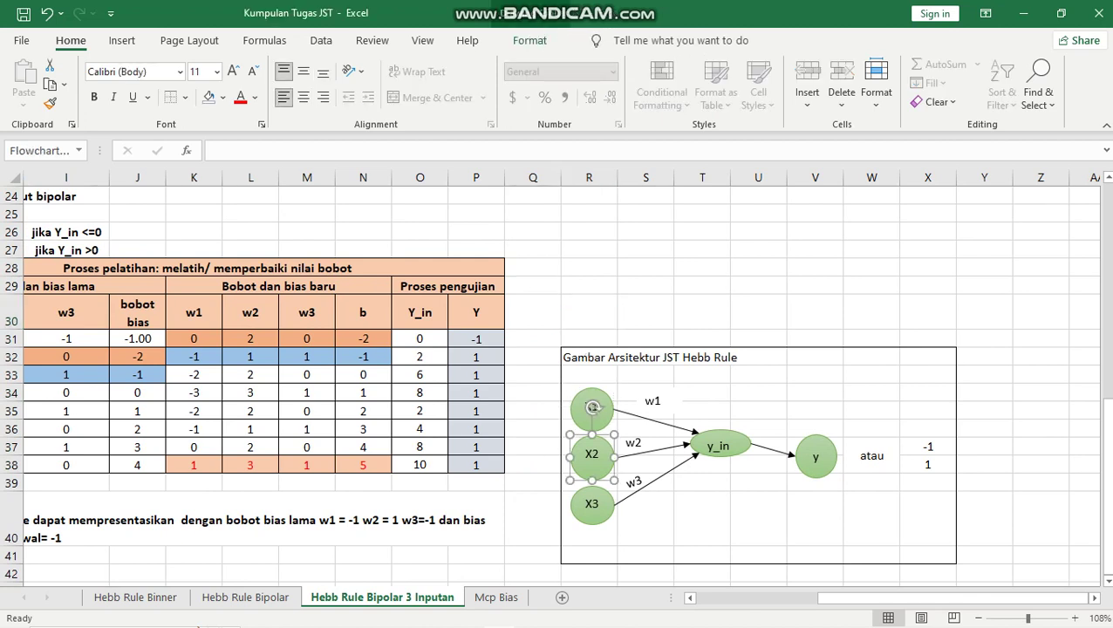
click(592, 504)
click(653, 402)
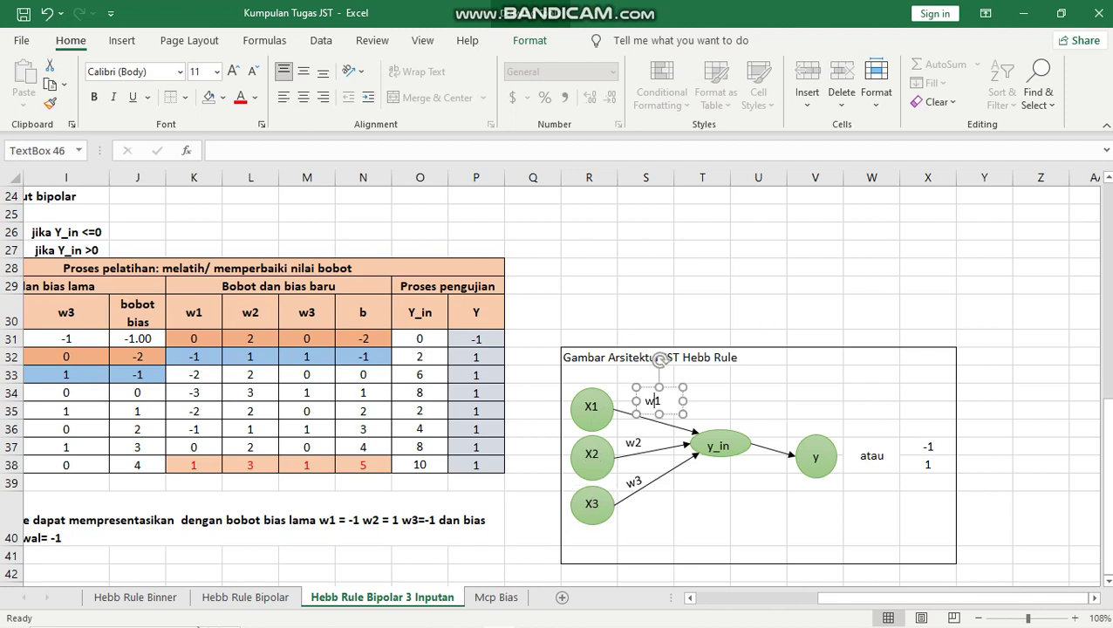
click(633, 444)
click(638, 480)
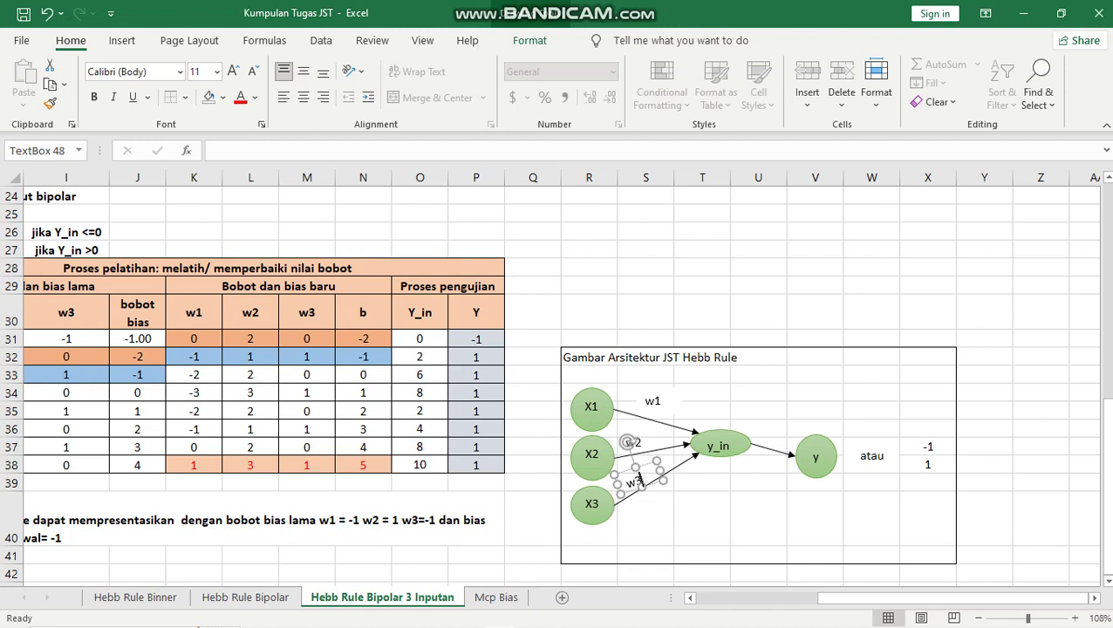
scroll(550, 379, down, 3)
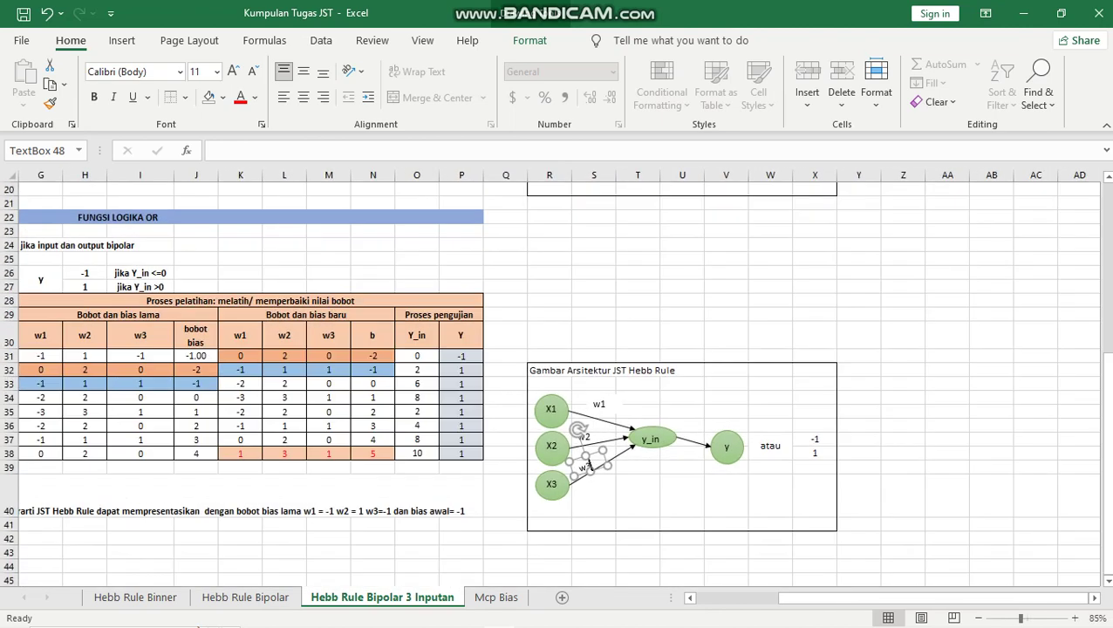
mouse_move(201, 626)
click(469, 616)
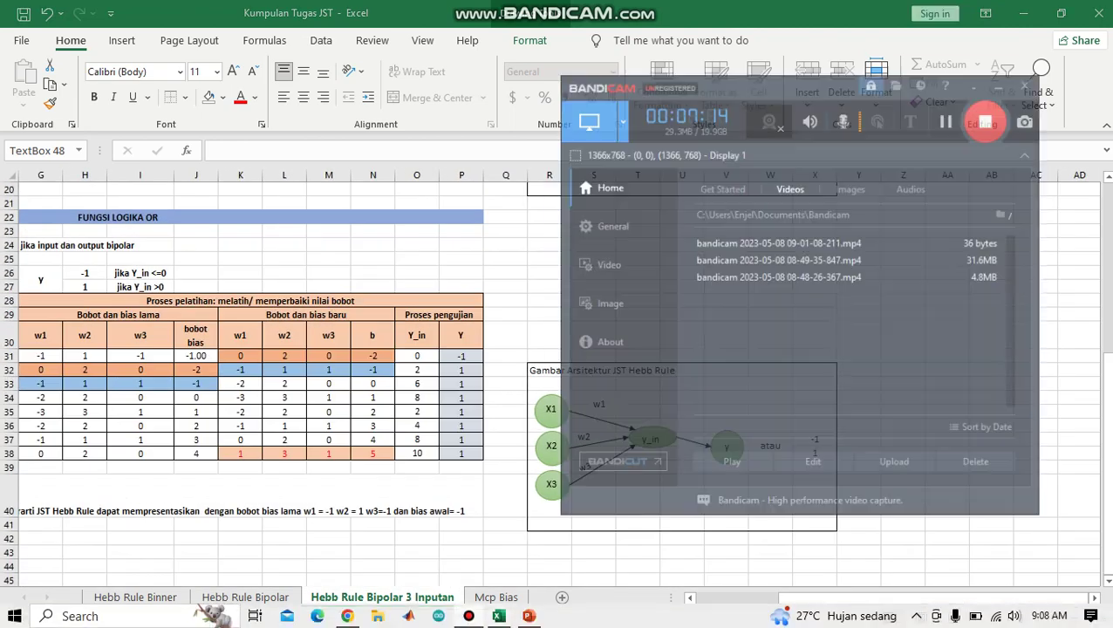